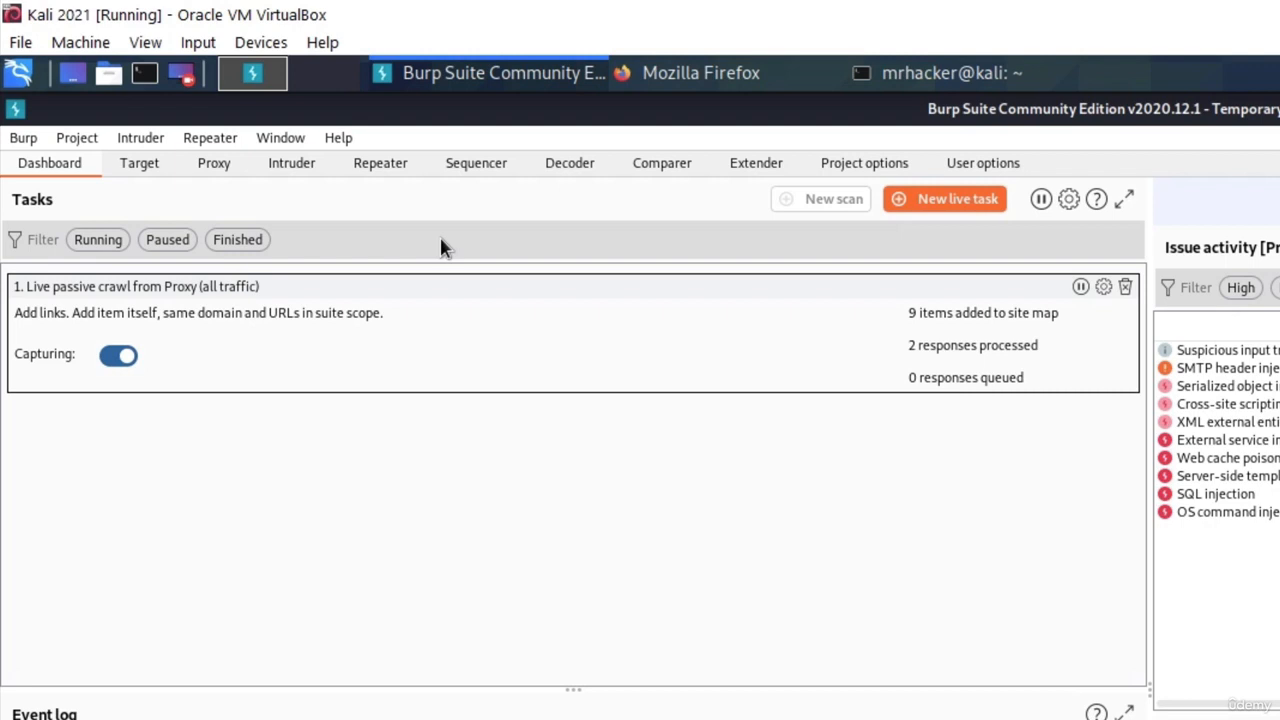
Show the target site map in Burp Suite and load tesla.com in Firefox.
click(135, 167)
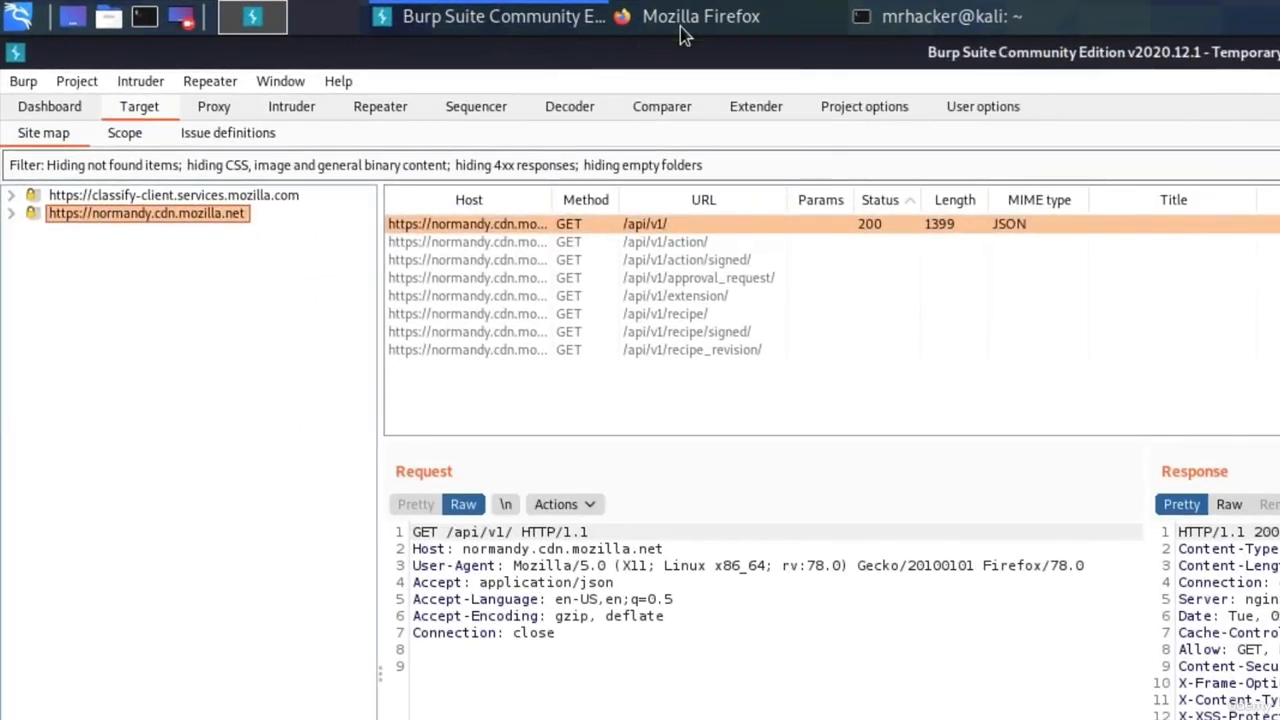
click(682, 33)
click(575, 152)
text(te)
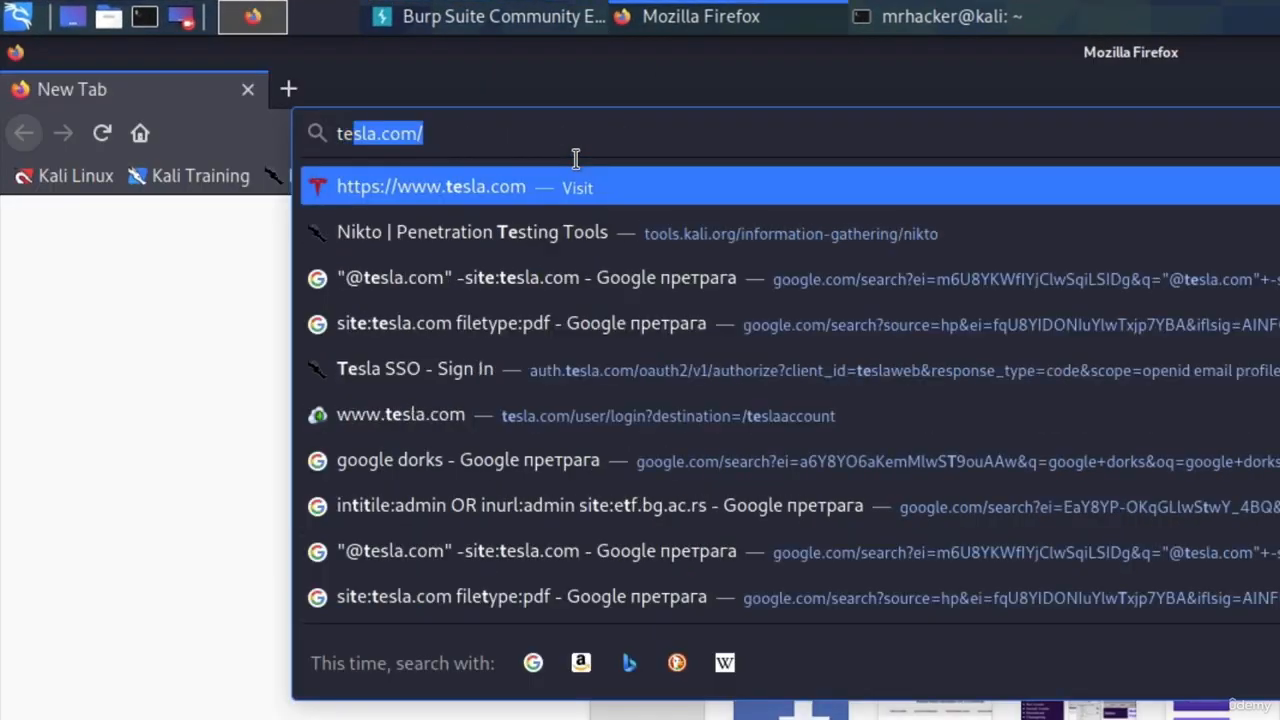
text(sla.com)
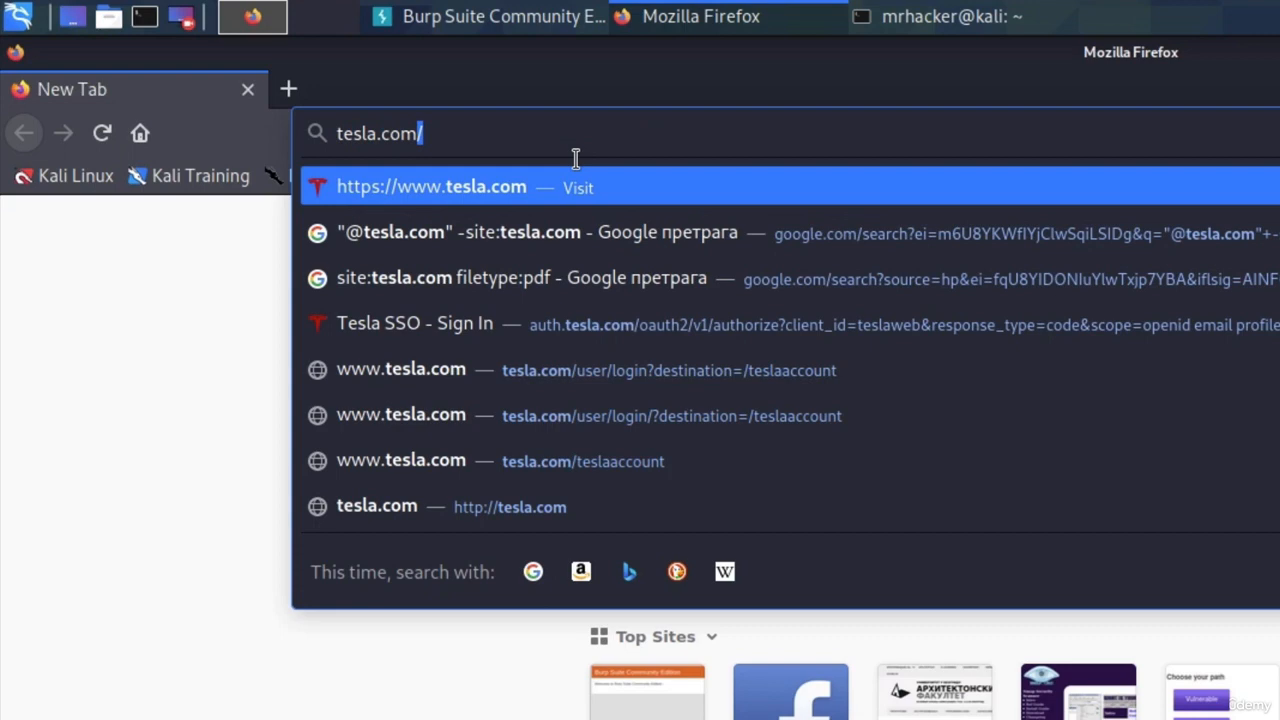
key(Return)
key(alt+Tab)
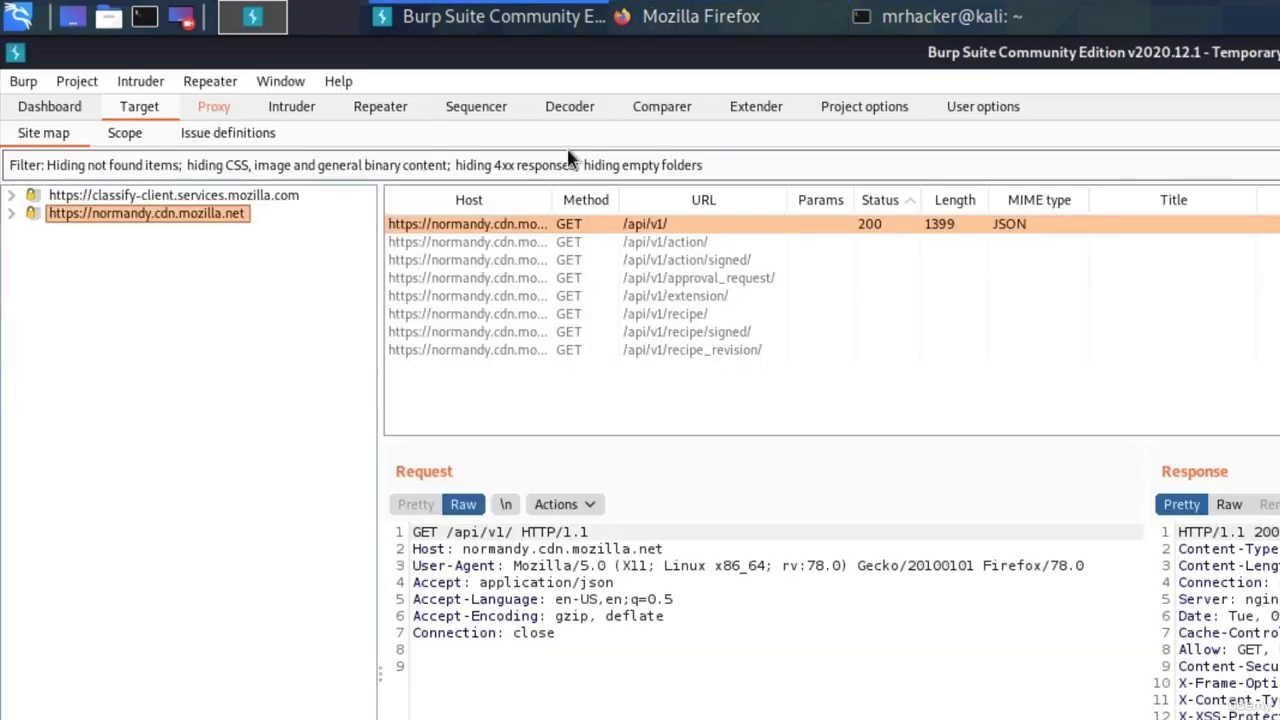
click(216, 108)
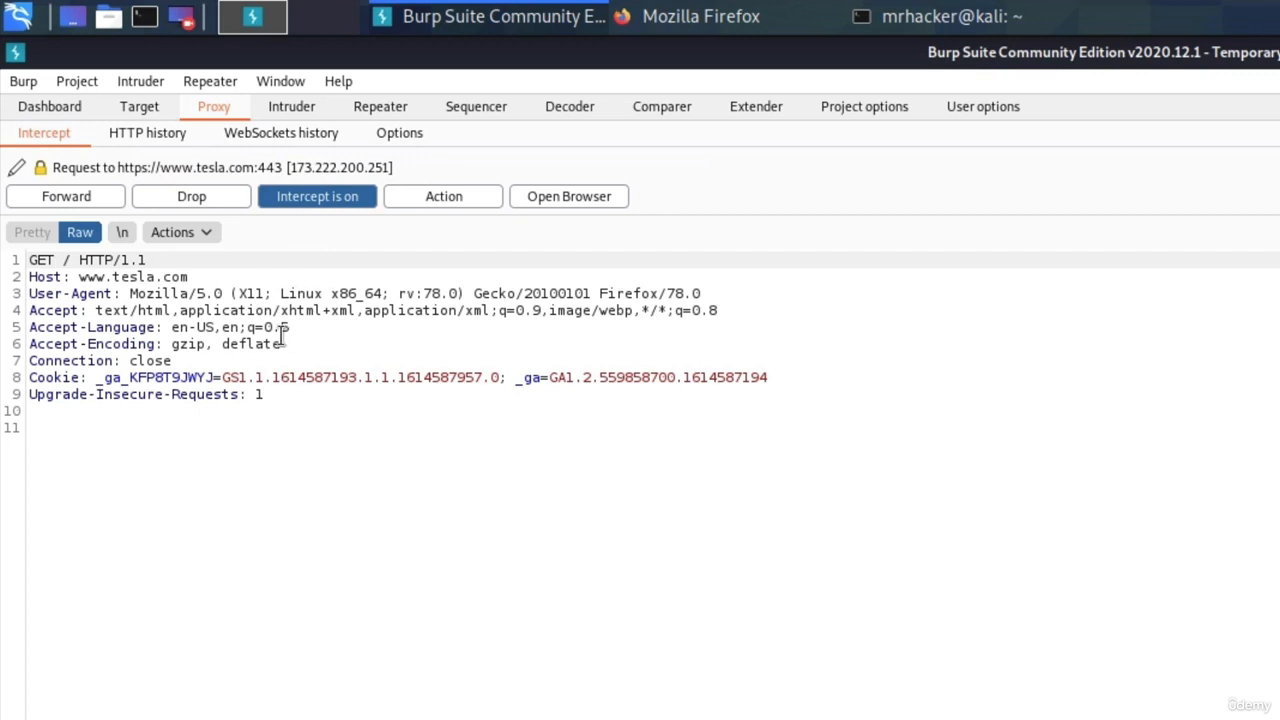
click(317, 200)
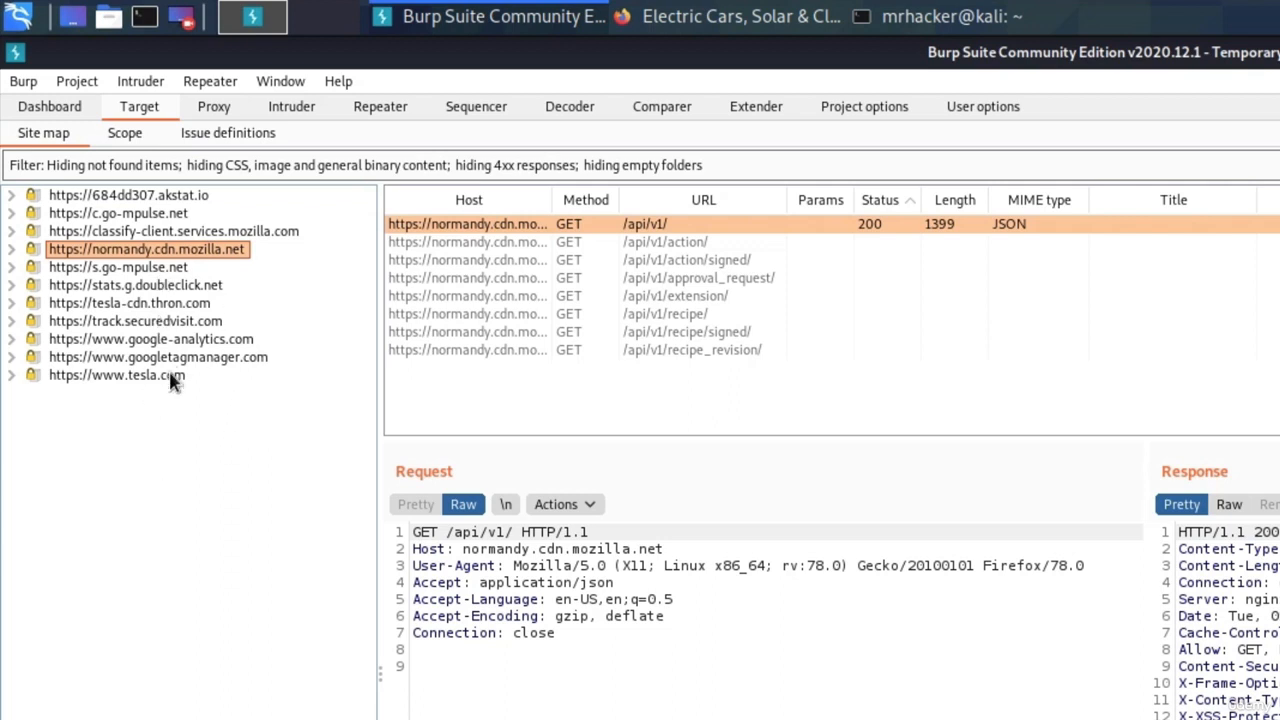
click(117, 378)
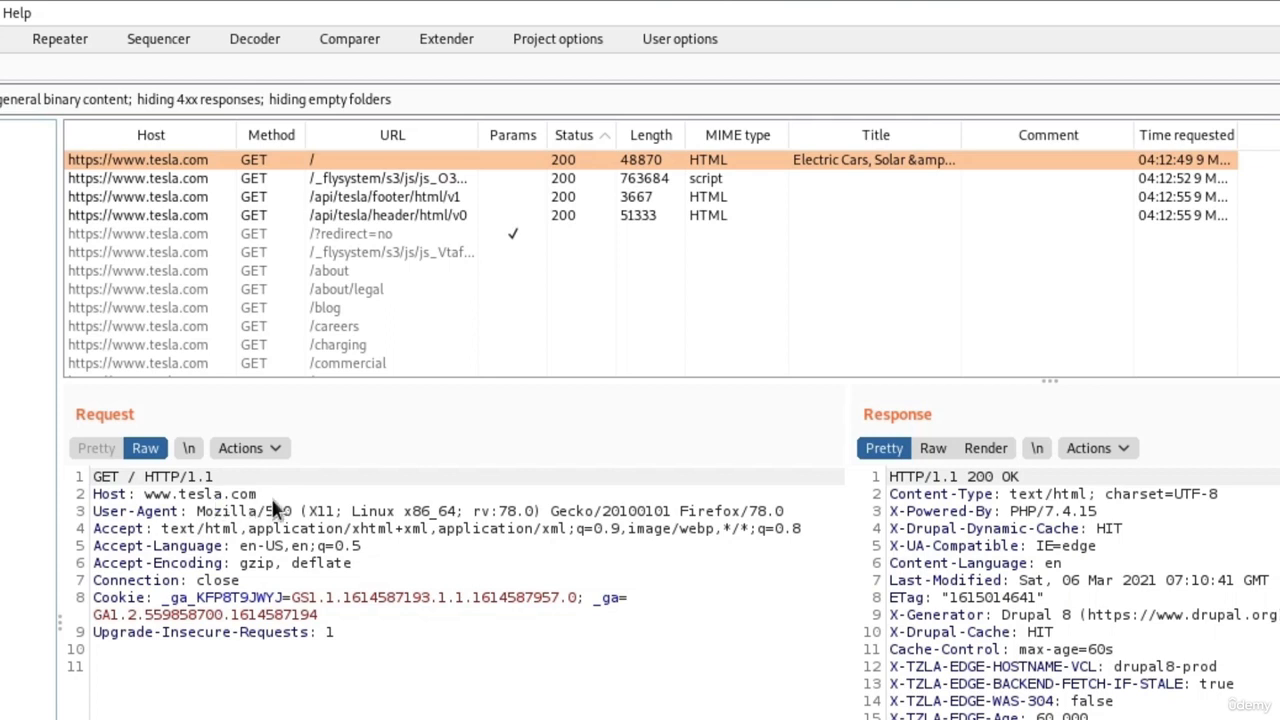
drag(380, 648, 55, 476)
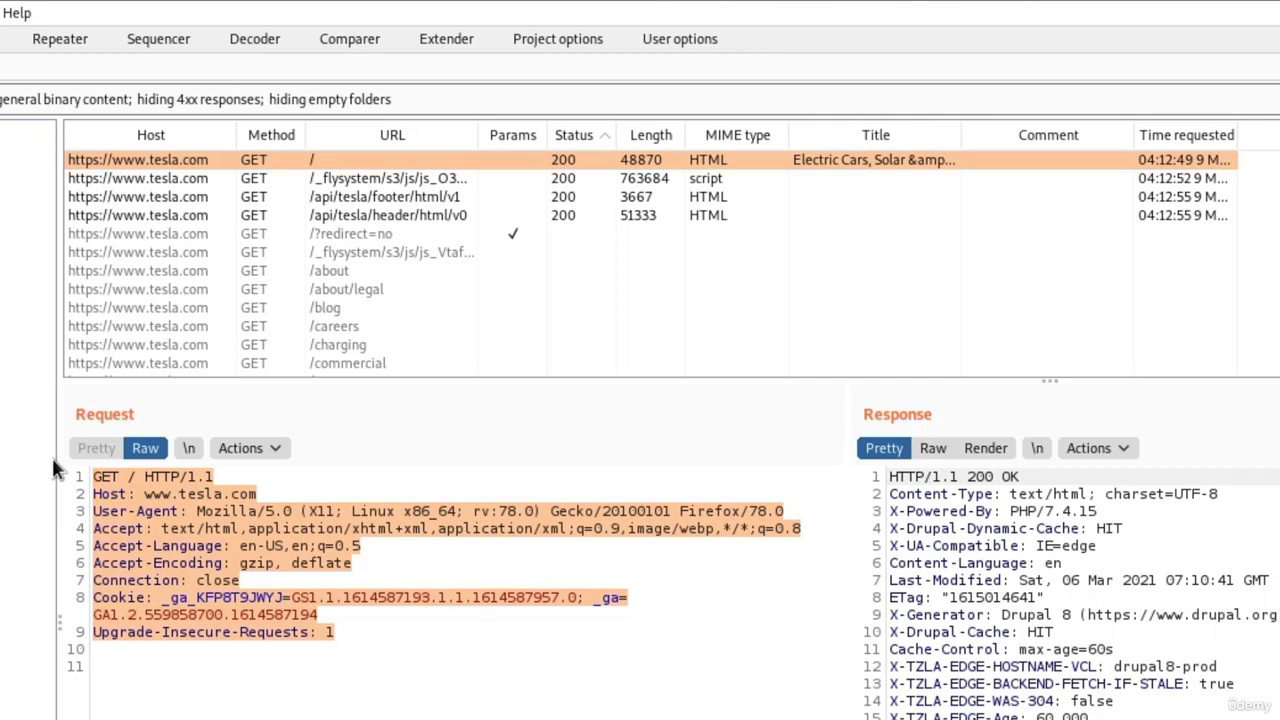
click(405, 658)
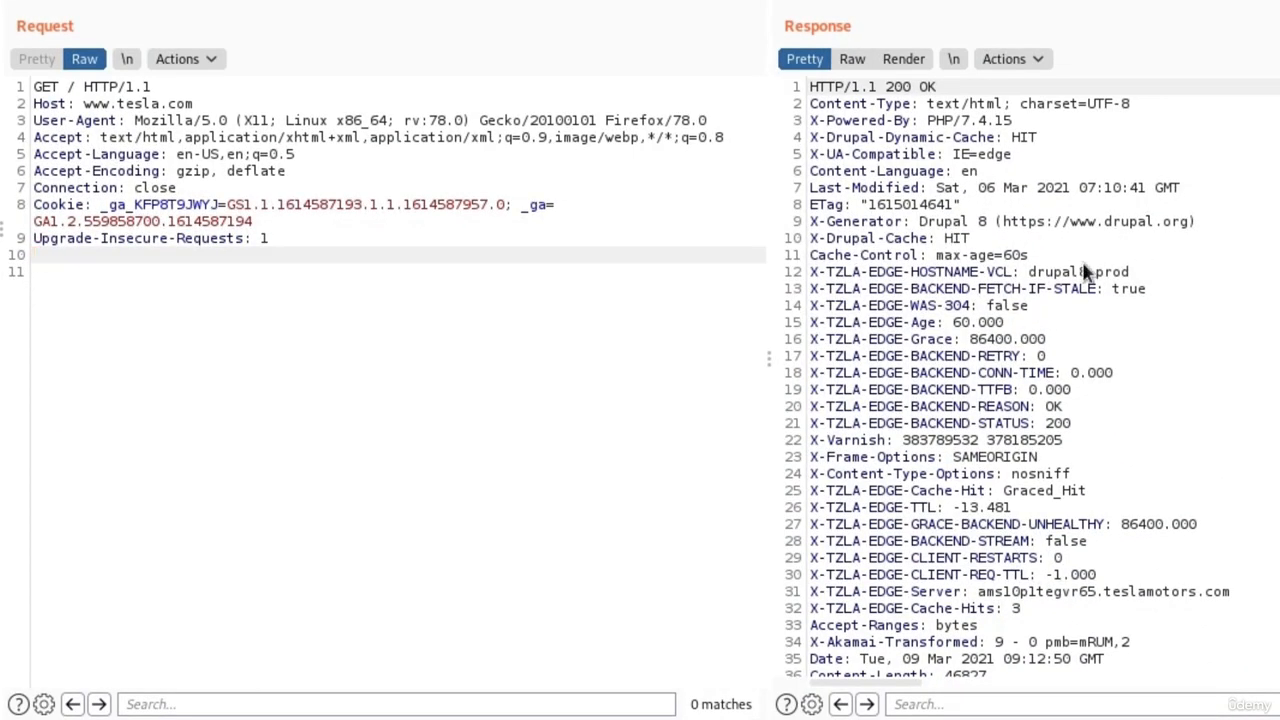
Examine the headers and HTML source of the tesla.com response in Pretty view and check them against the page in Firefox.
scroll(1140, 340, down, 5)
scroll(1140, 345, up, 5)
scroll(401, 229, down, 9)
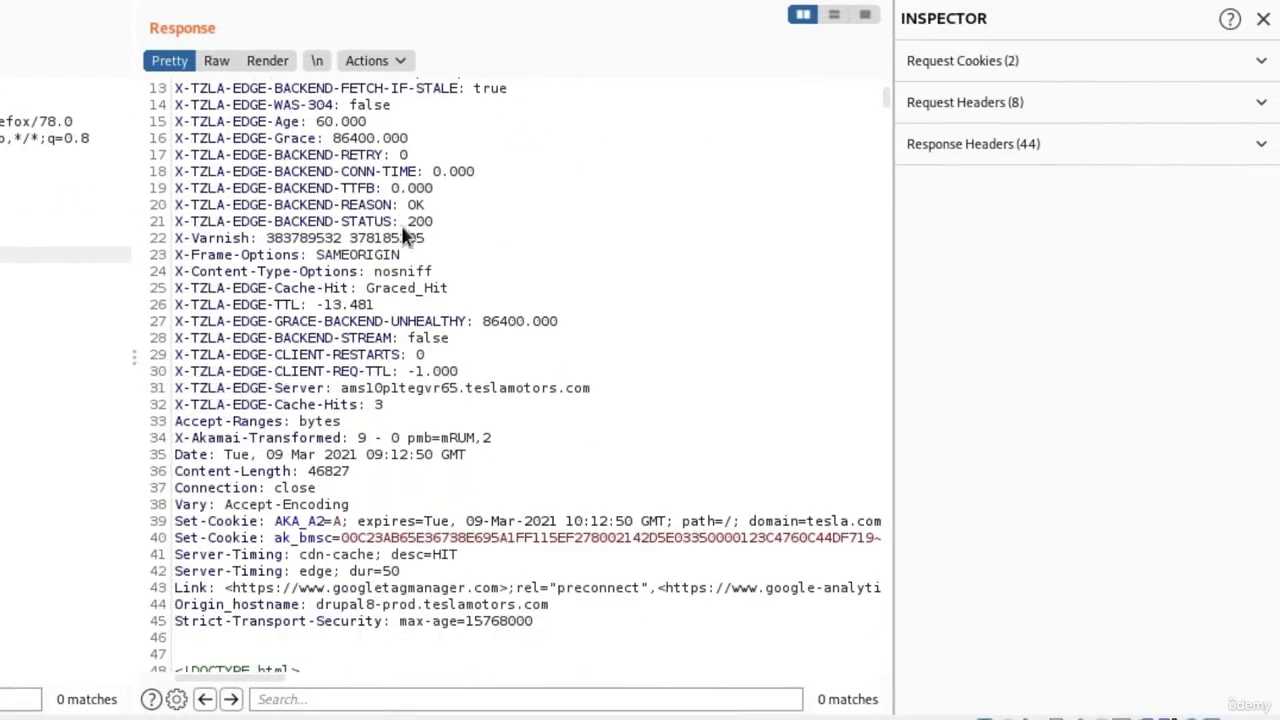
scroll(397, 221, down, 4)
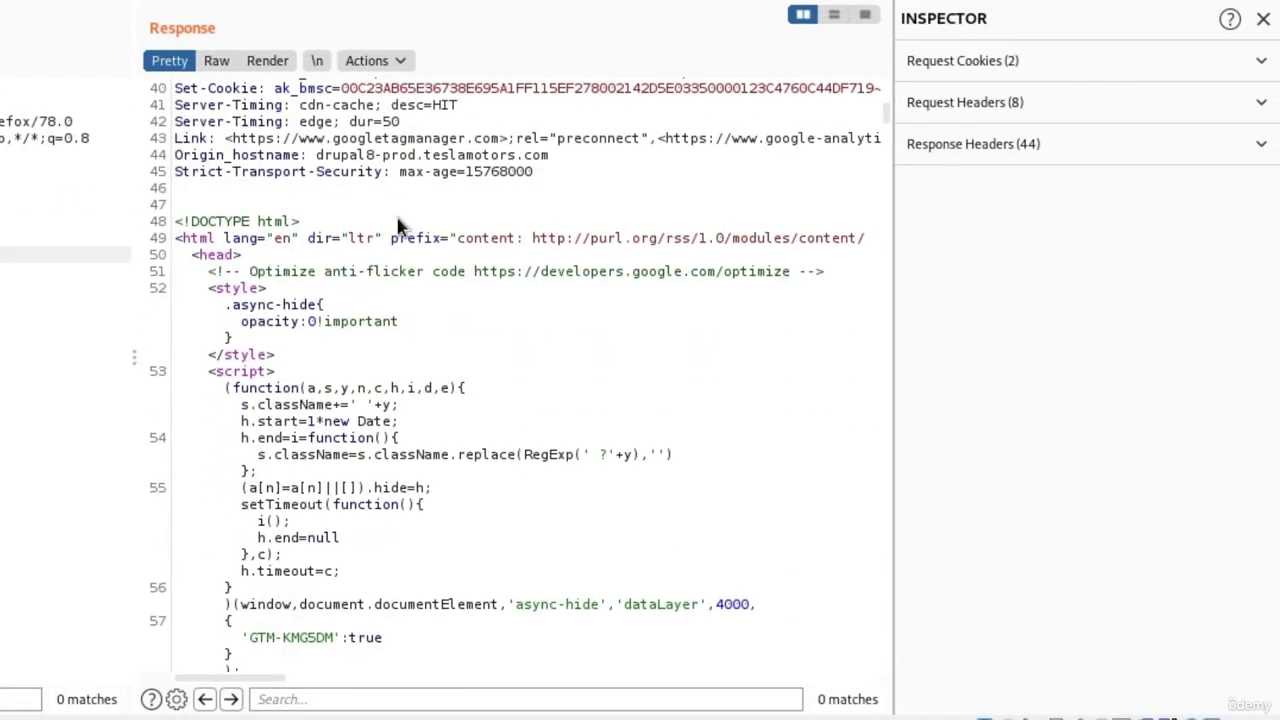
scroll(397, 225, down, 11)
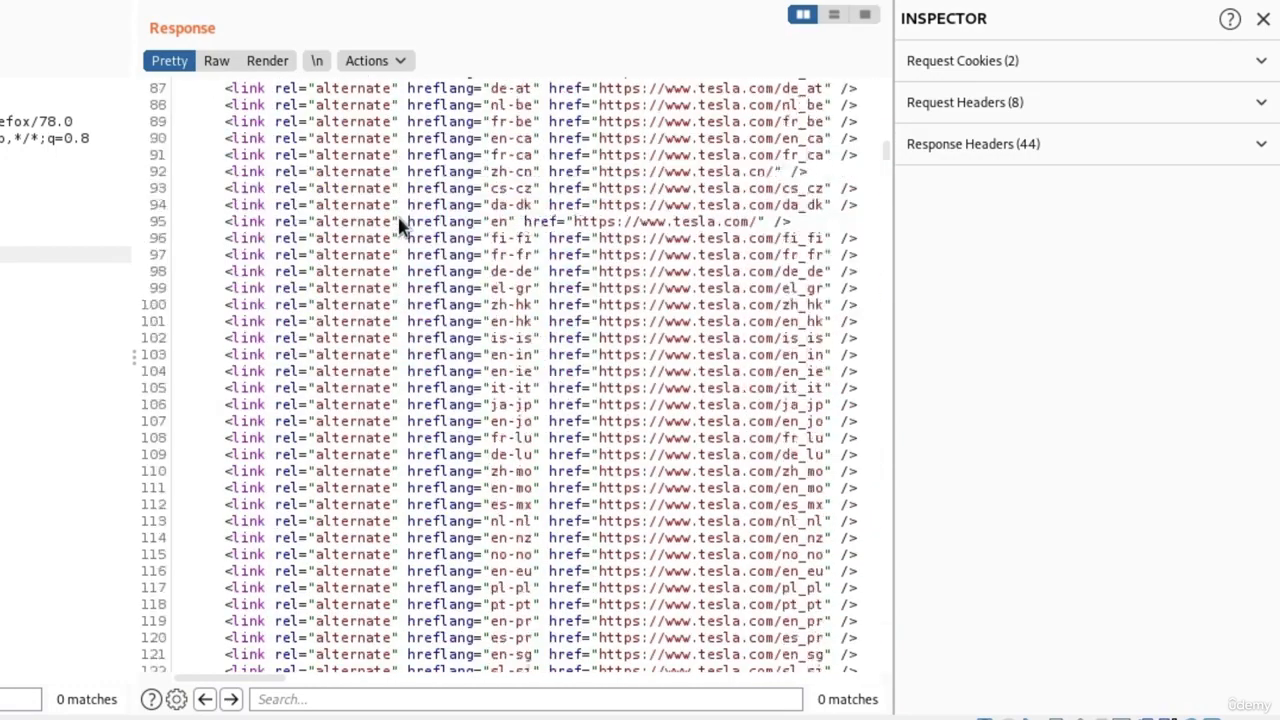
scroll(400, 225, down, 20)
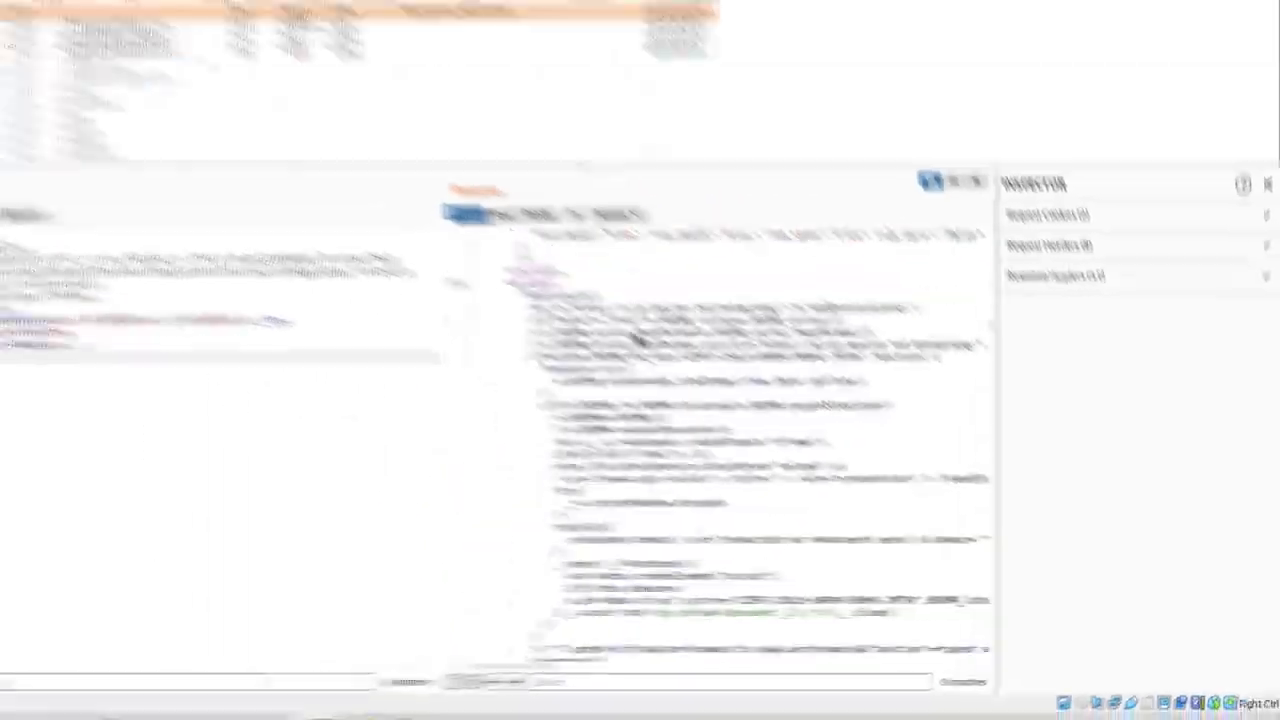
scroll(639, 340, down, 5)
key(alt+Tab)
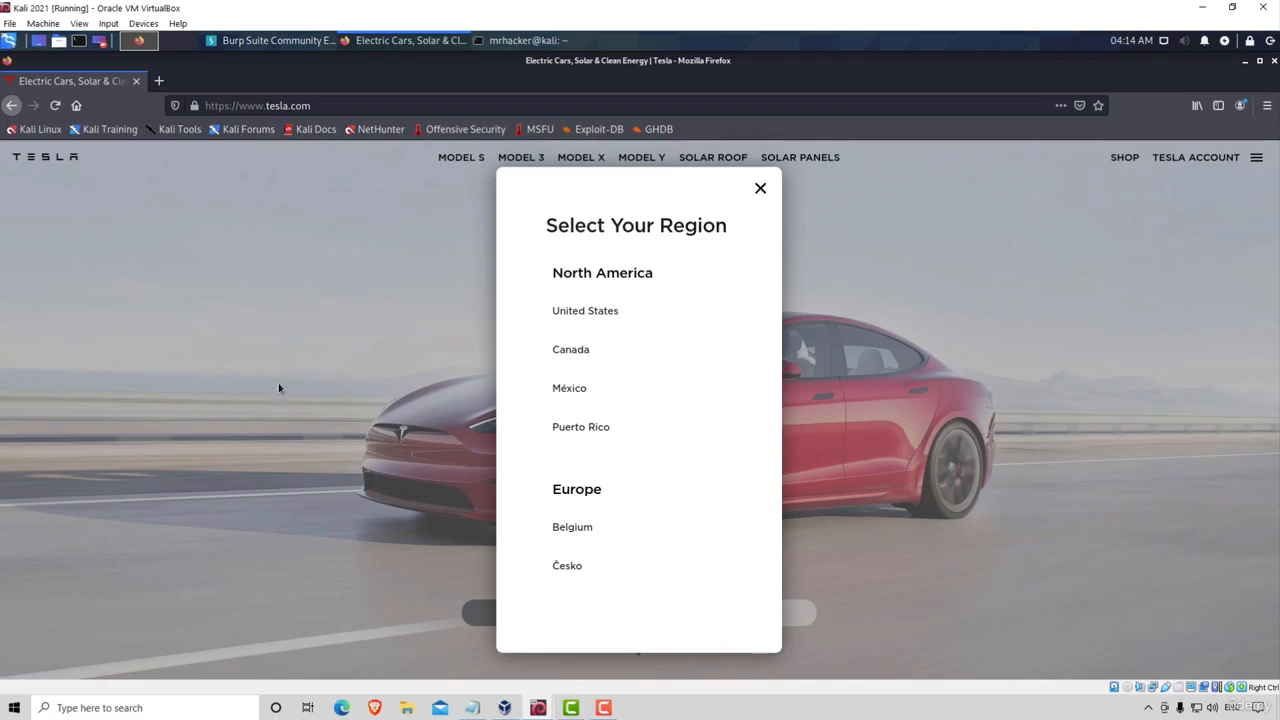
click(285, 45)
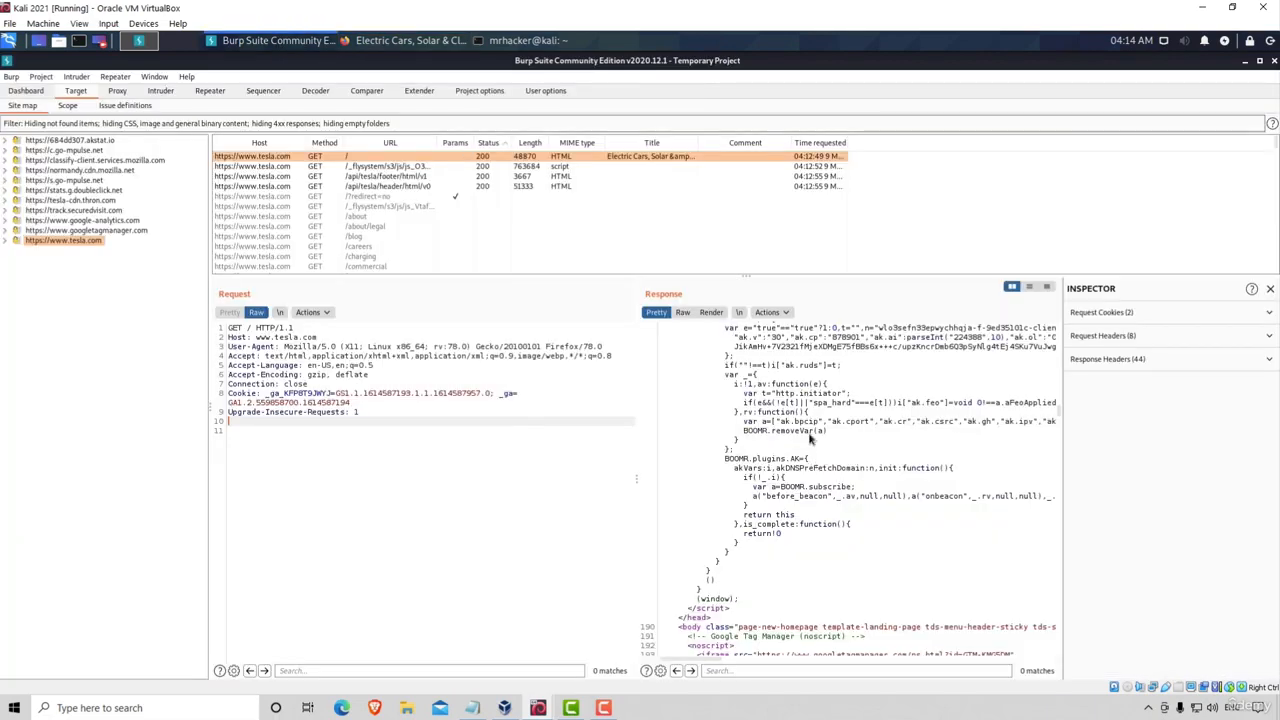
scroll(847, 447, down, 5)
scroll(847, 447, up, 10)
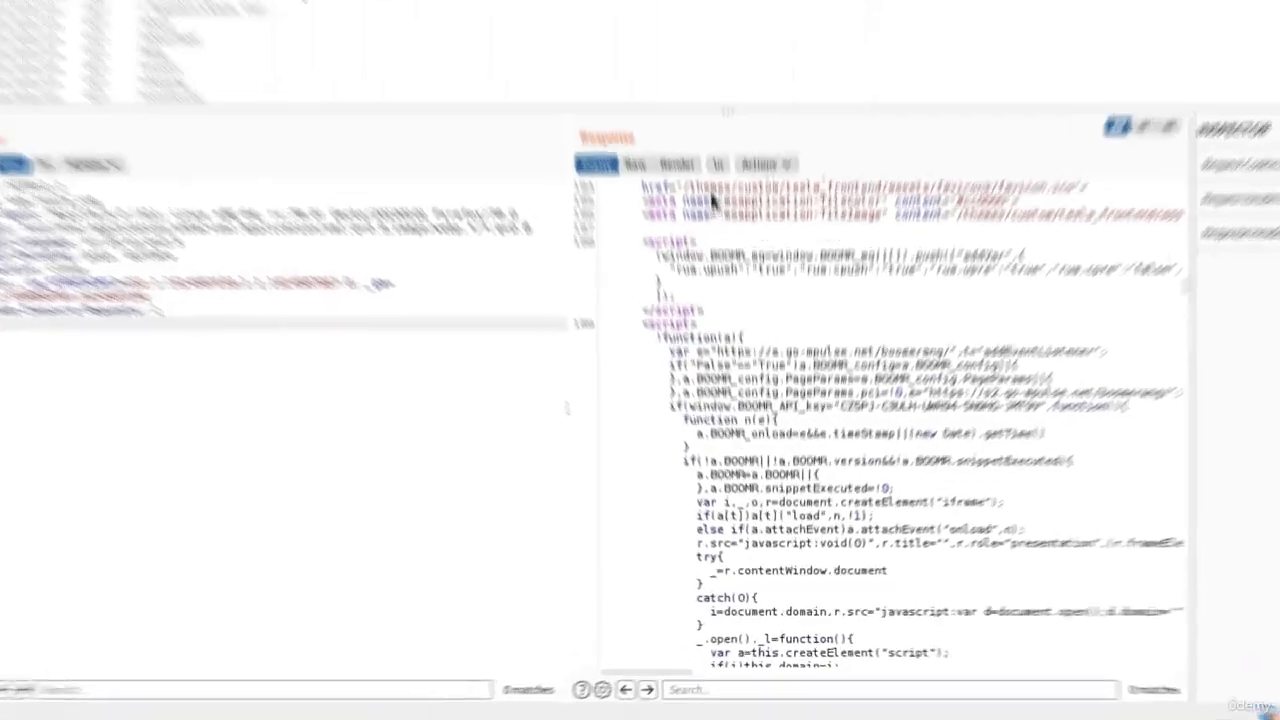
Show the tesla.com response in Raw view and read through its headers and HTML.
click(634, 164)
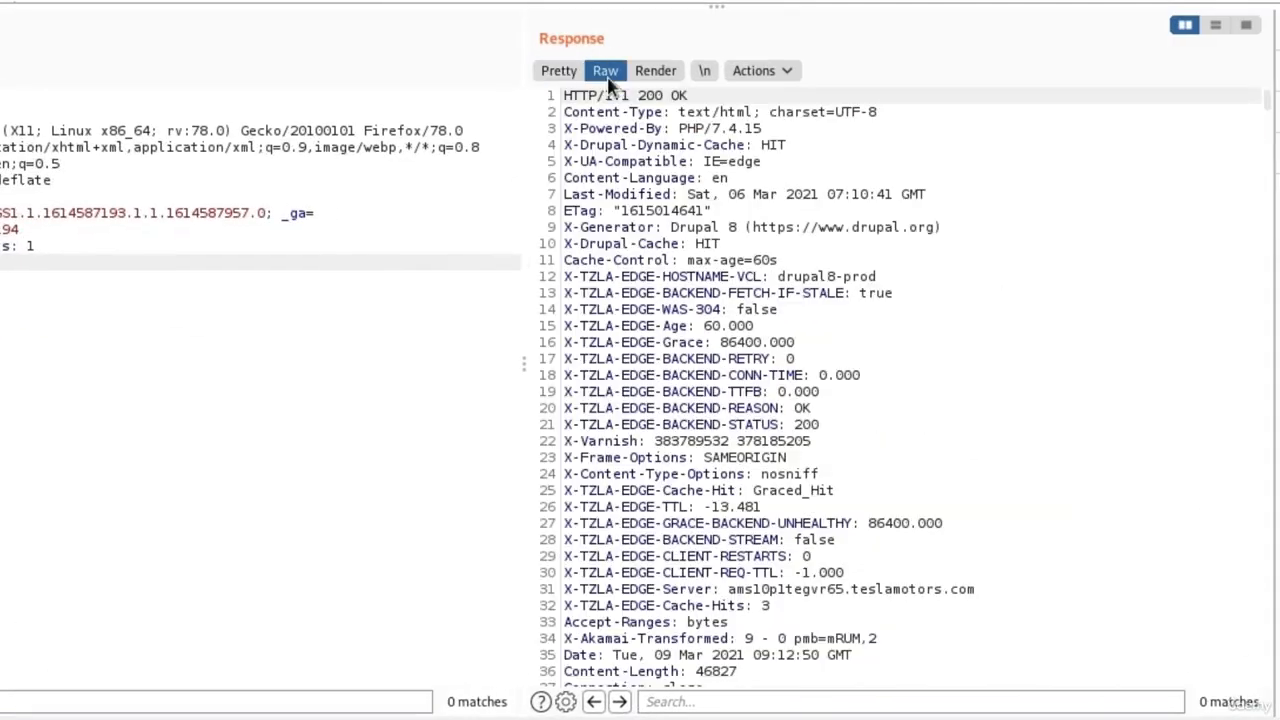
scroll(757, 259, down, 20)
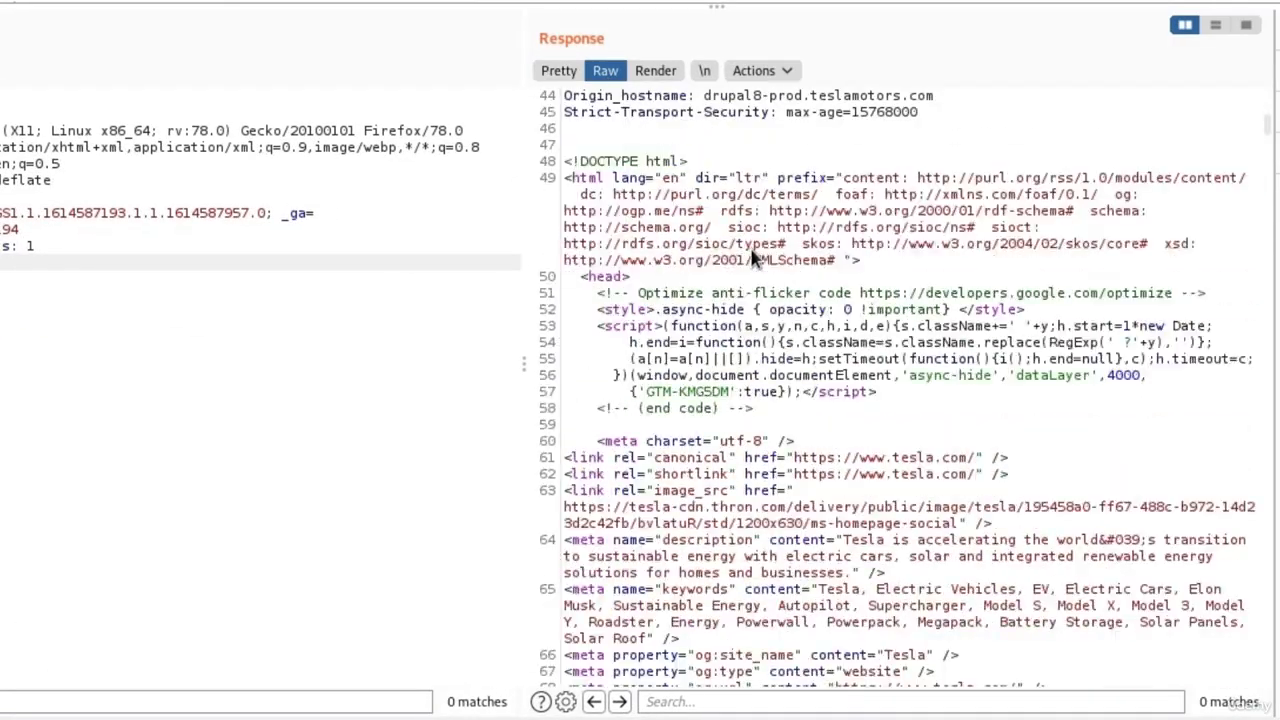
scroll(757, 259, up, 10)
scroll(757, 259, up, 20)
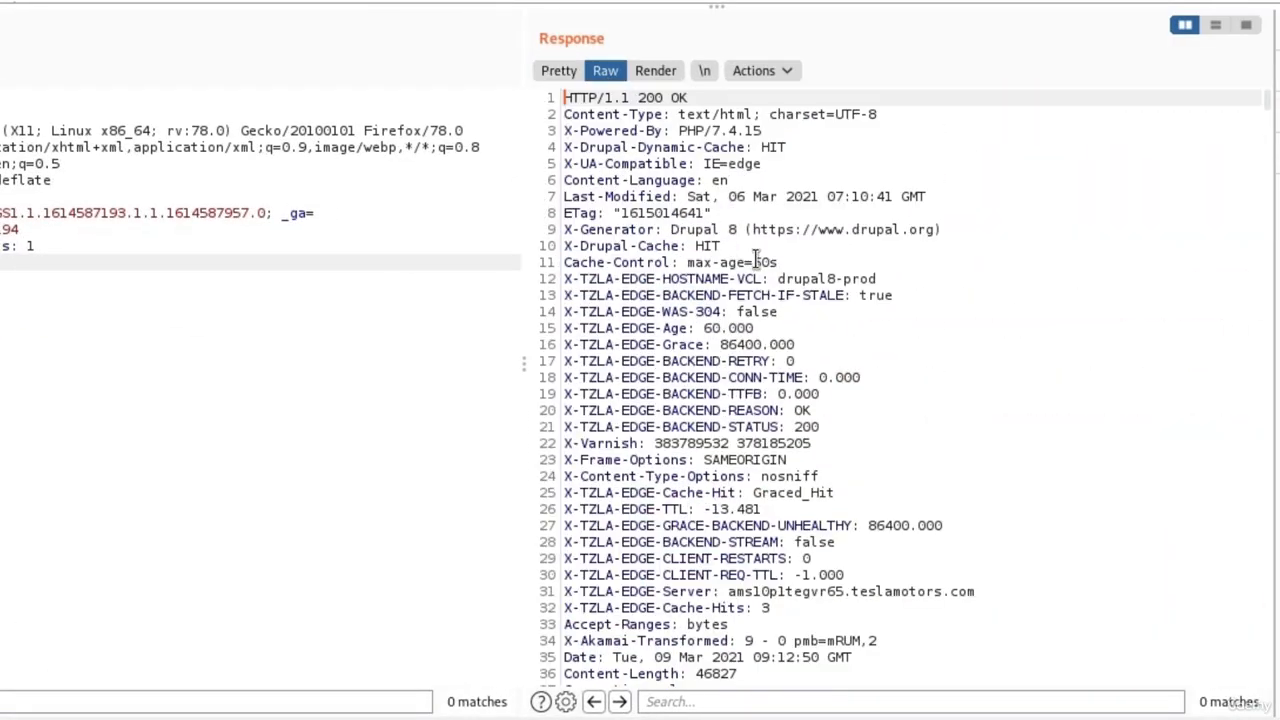
Render the tesla.com response, compare it with the live page in Firefox, and view the actions available for it.
click(660, 78)
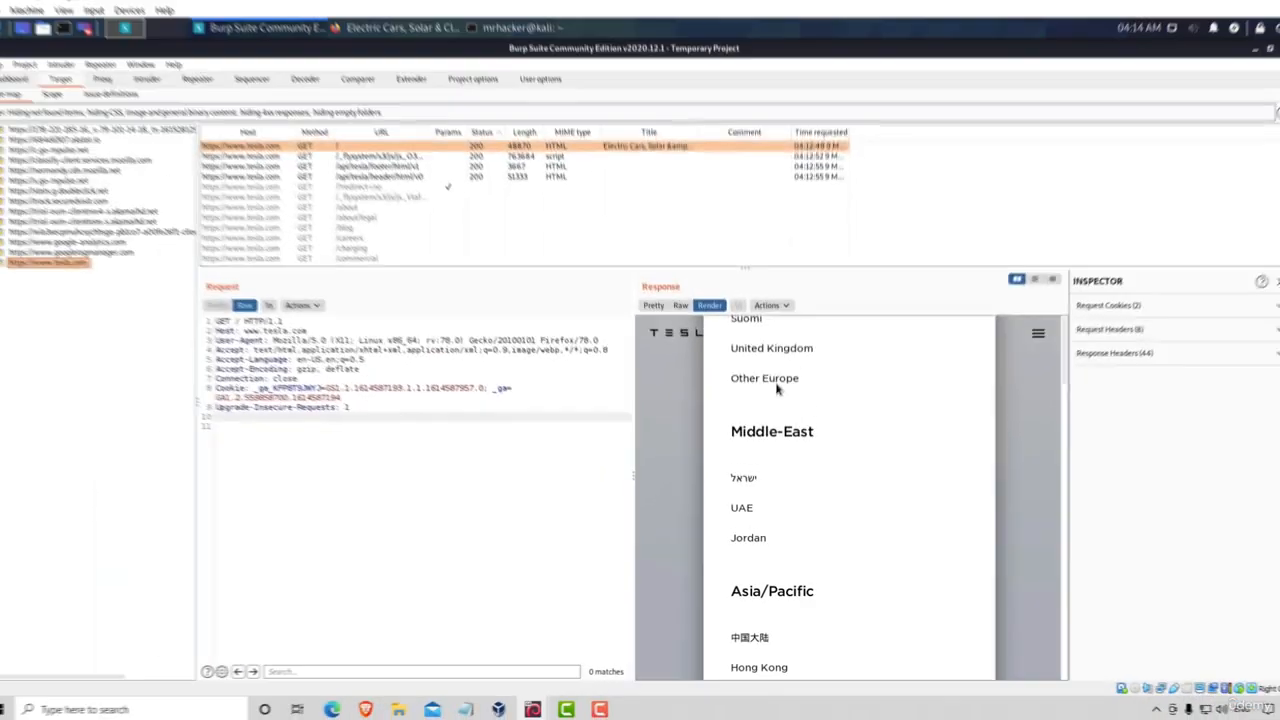
click(400, 27)
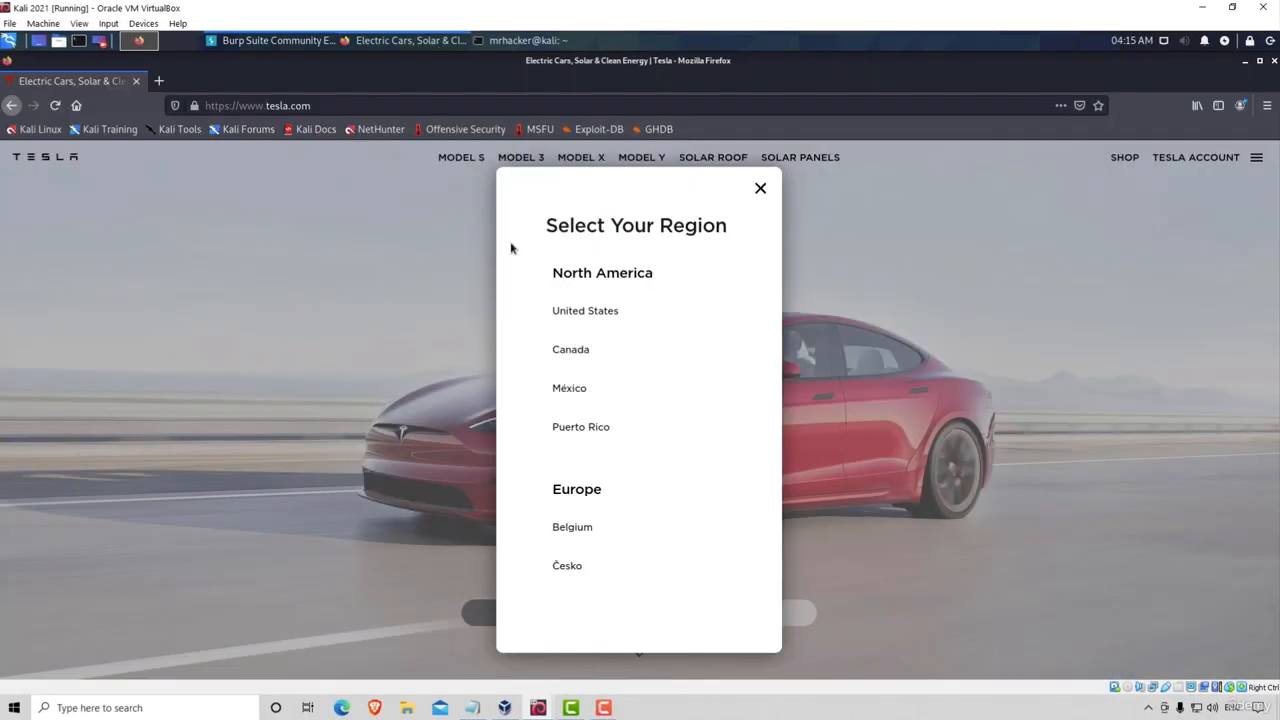
click(270, 40)
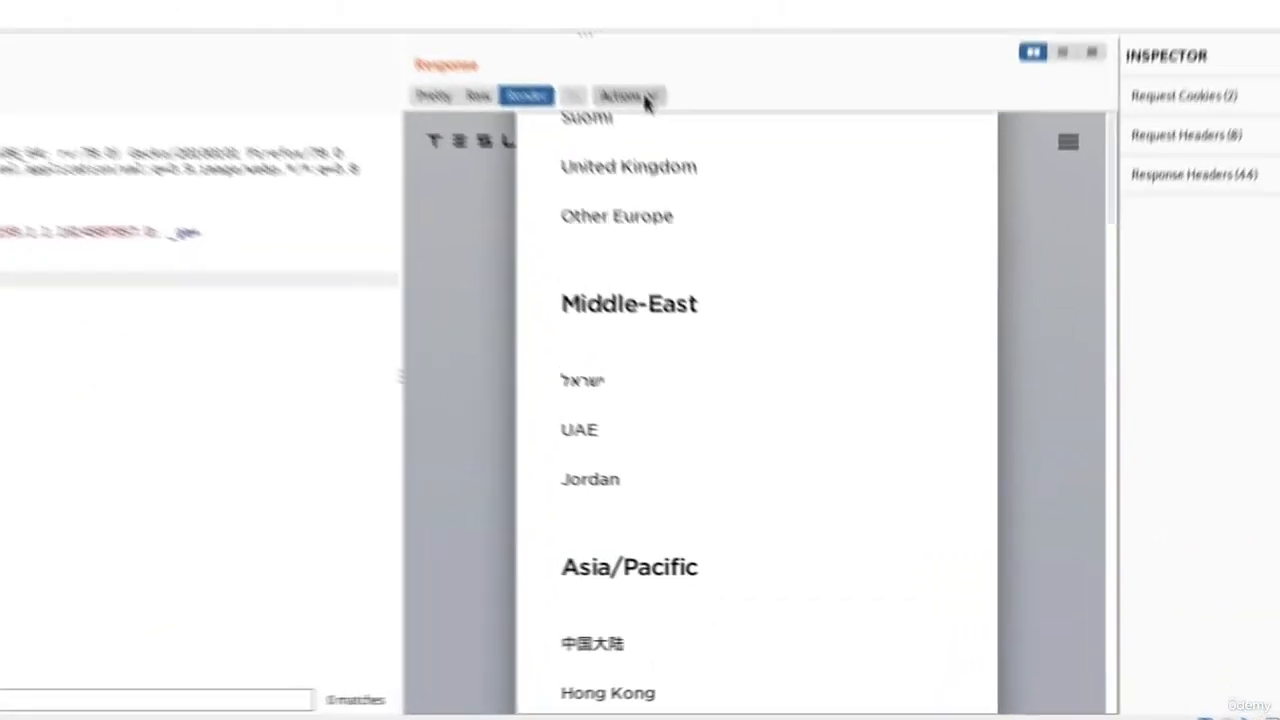
click(771, 312)
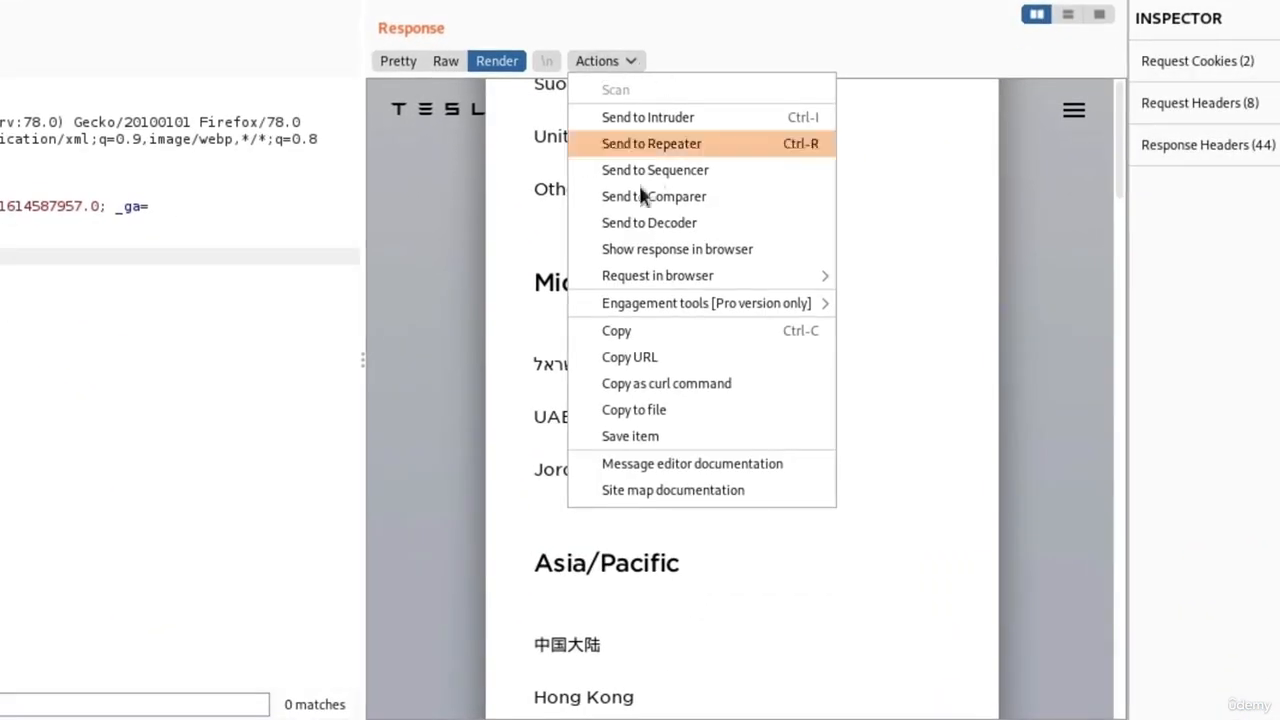
click(711, 55)
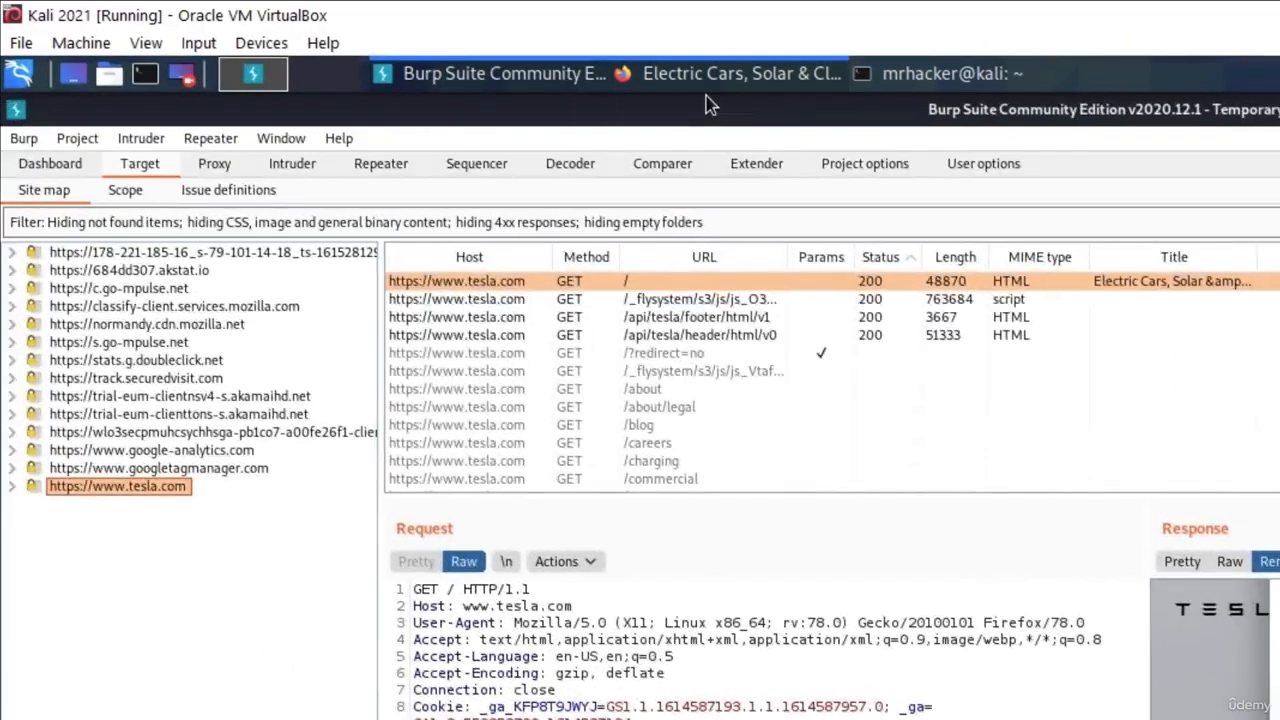
Switch to Firefox and load 192.168.1.5 in a new tab.
click(706, 96)
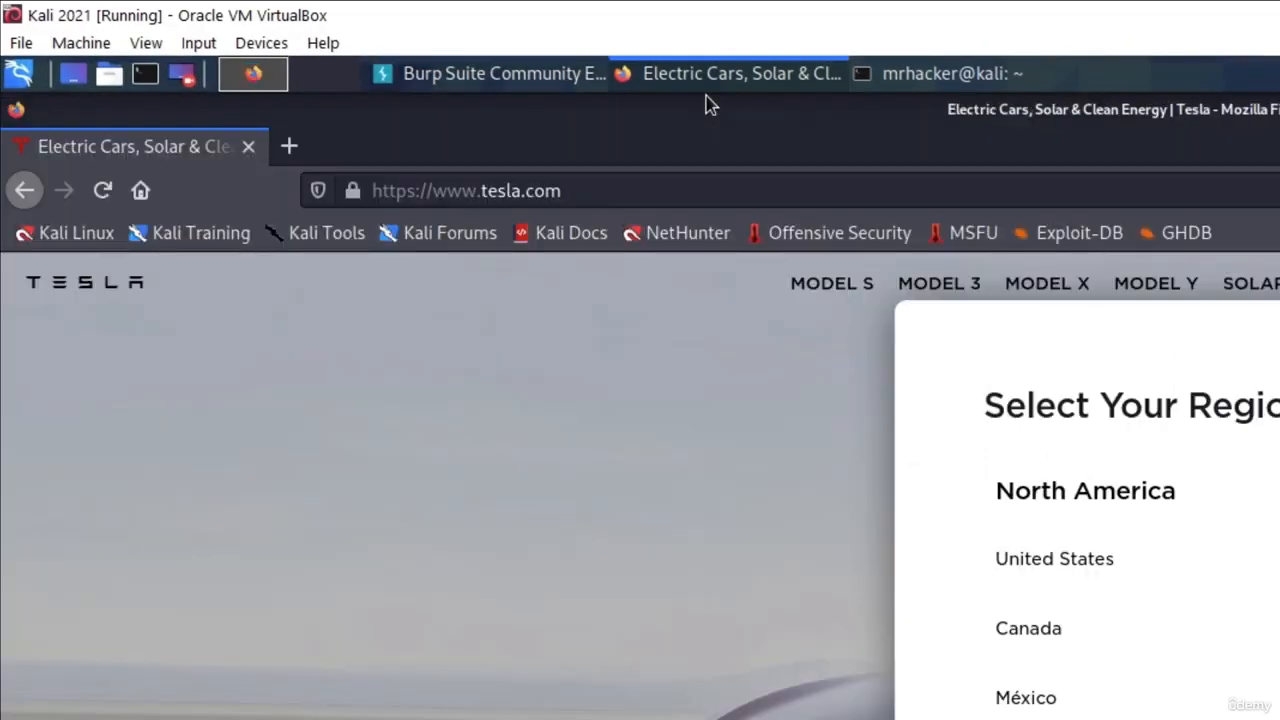
click(289, 145)
text(192.168.1.)
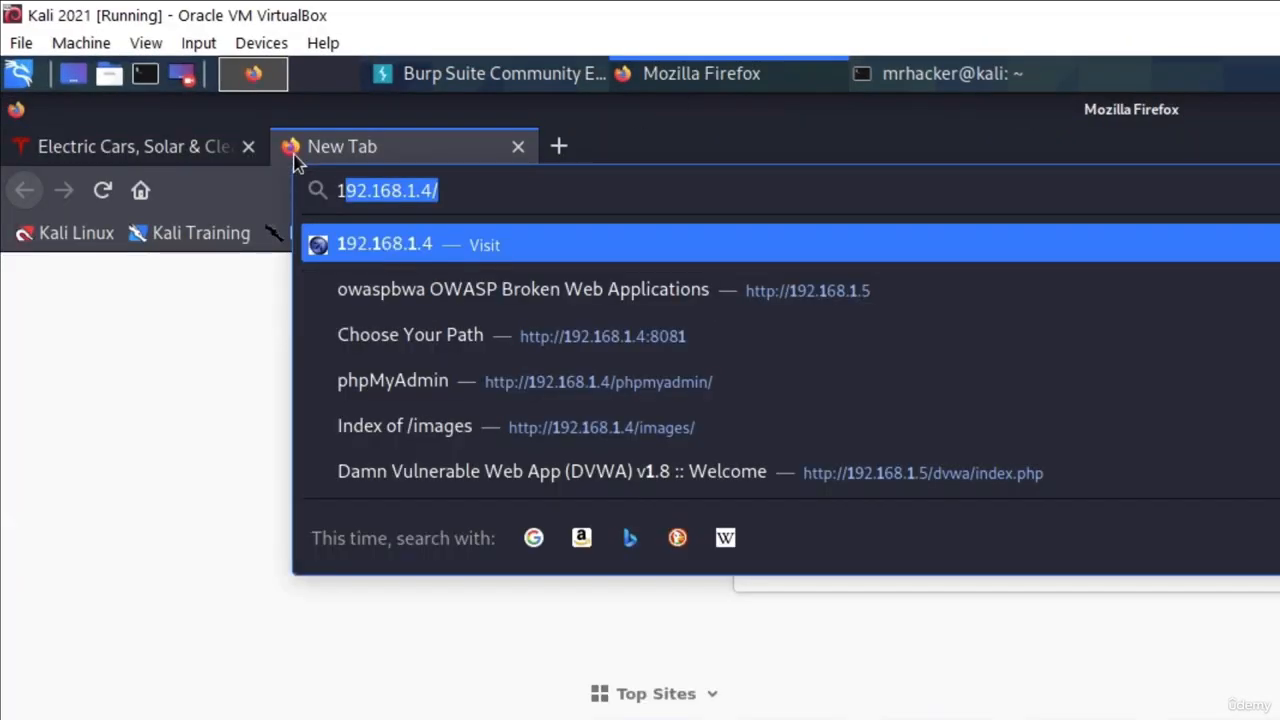
text(5)
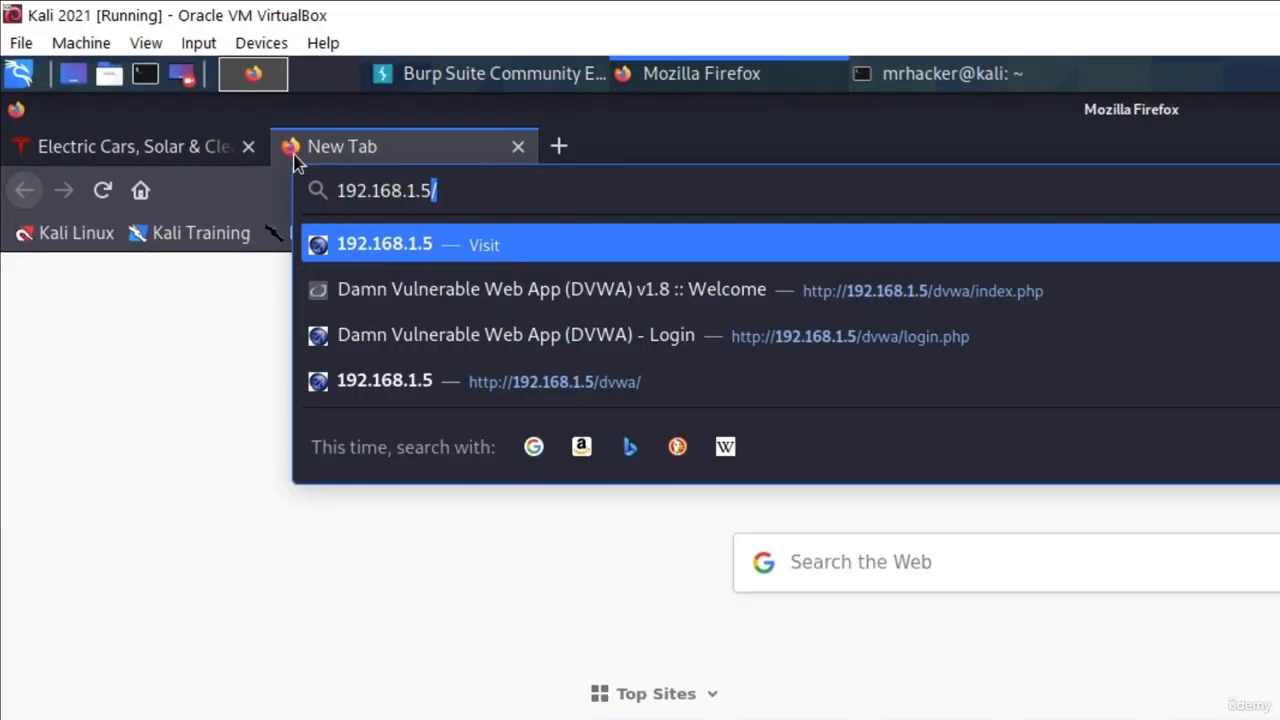
key(Return)
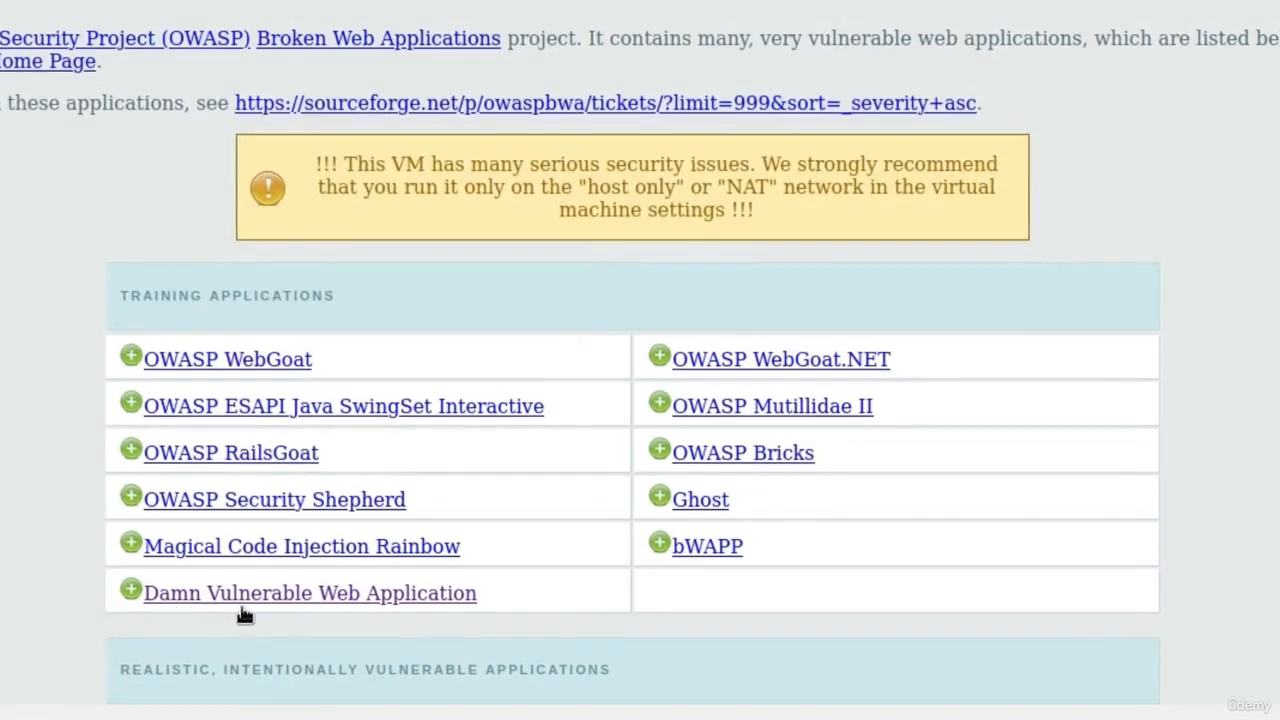
Open Damn Vulnerable Web Application from the training applications and log out to reach its login page.
click(409, 614)
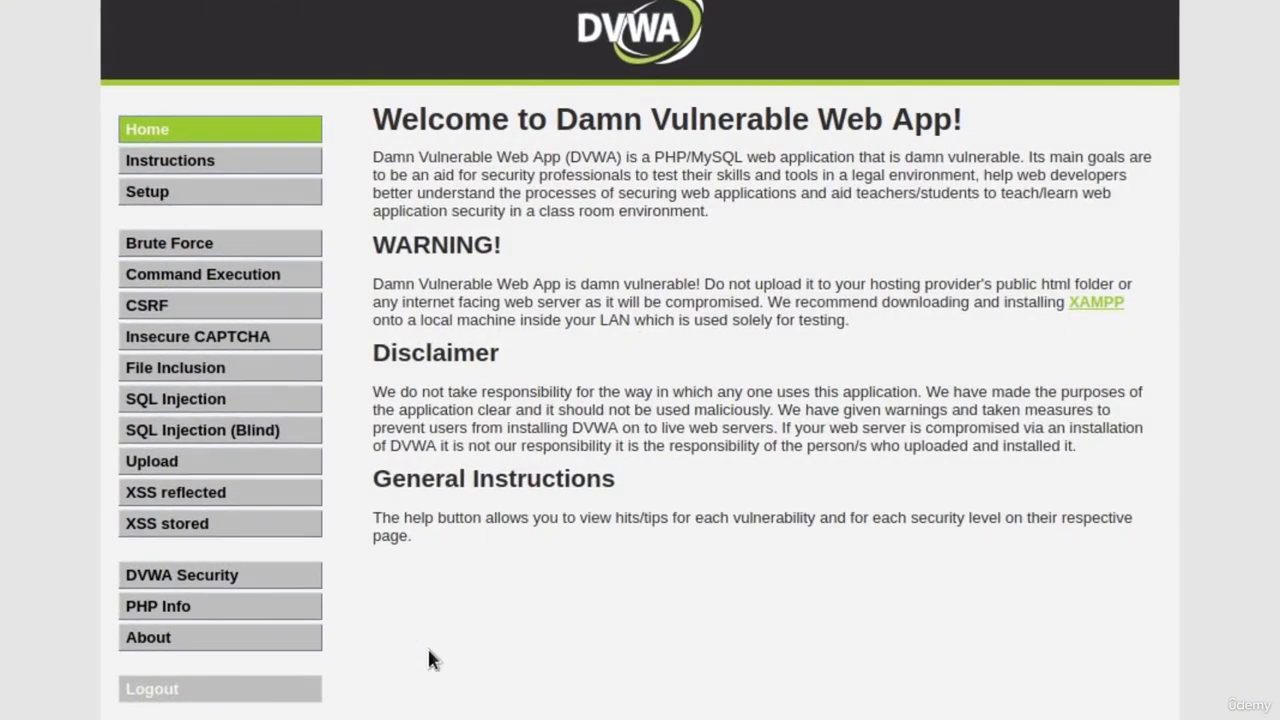
click(220, 688)
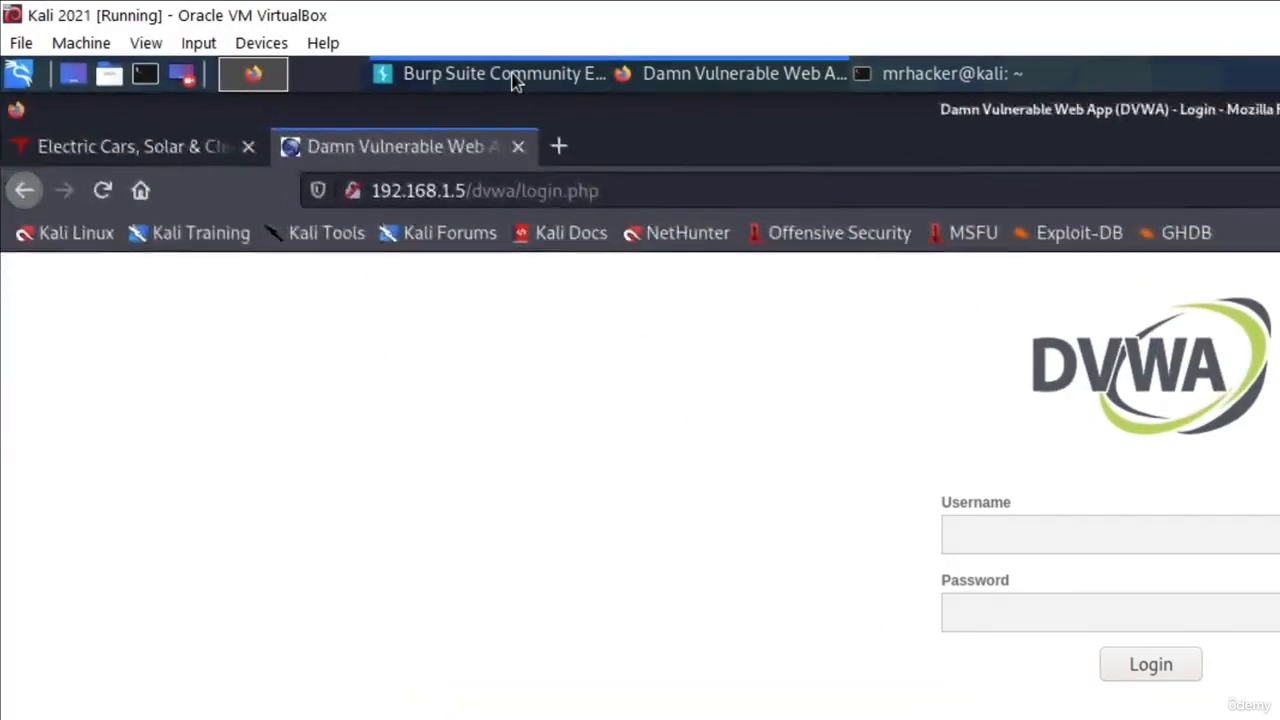
click(505, 73)
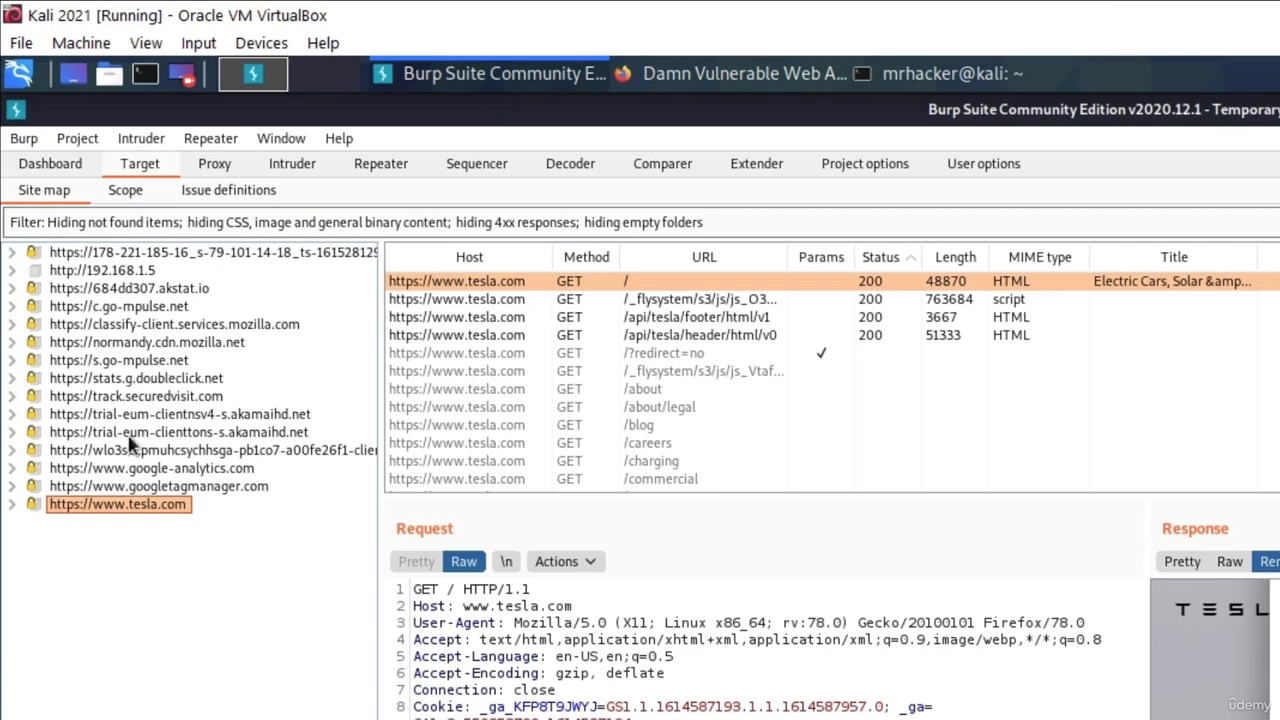
click(78, 271)
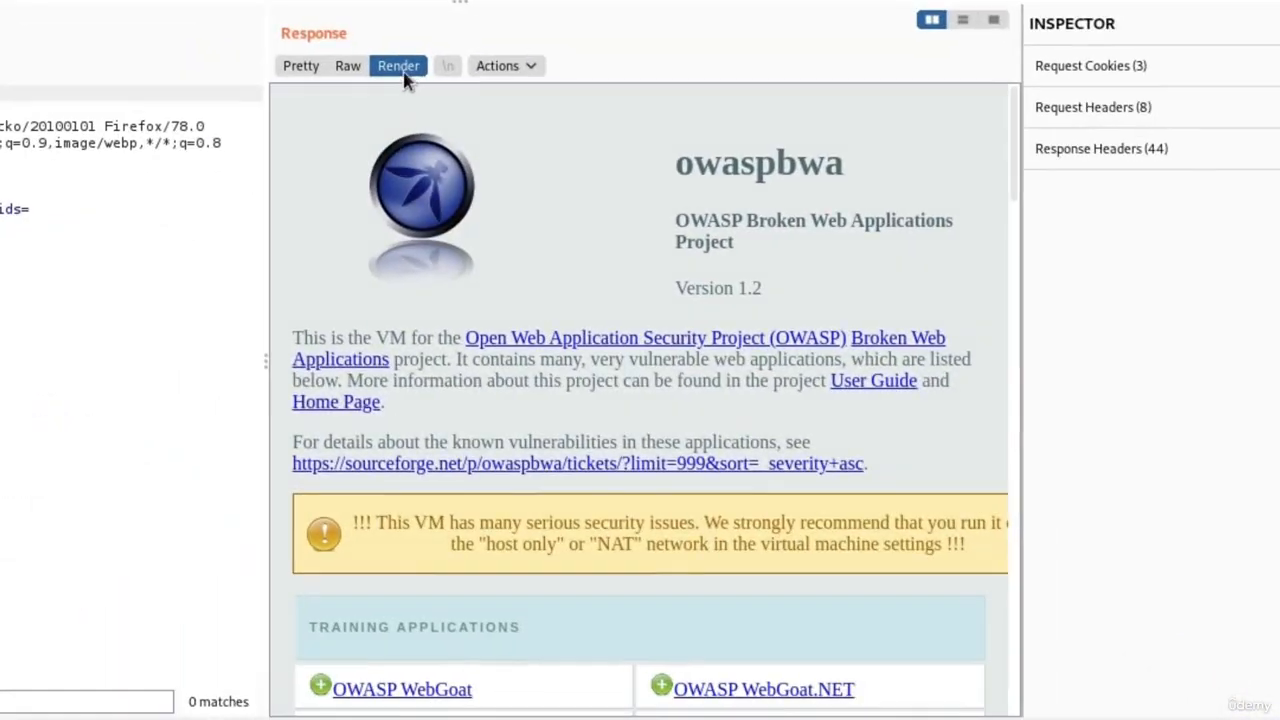
scroll(677, 334, down, 15)
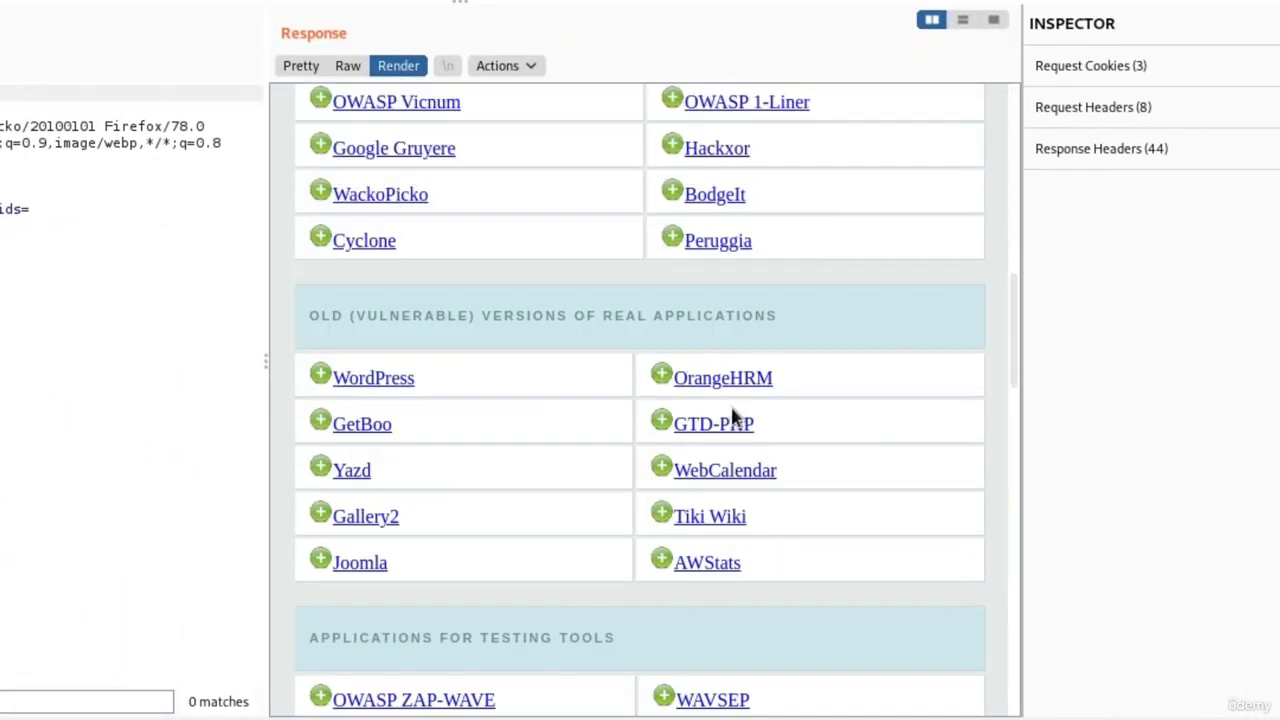
scroll(730, 418, up, 15)
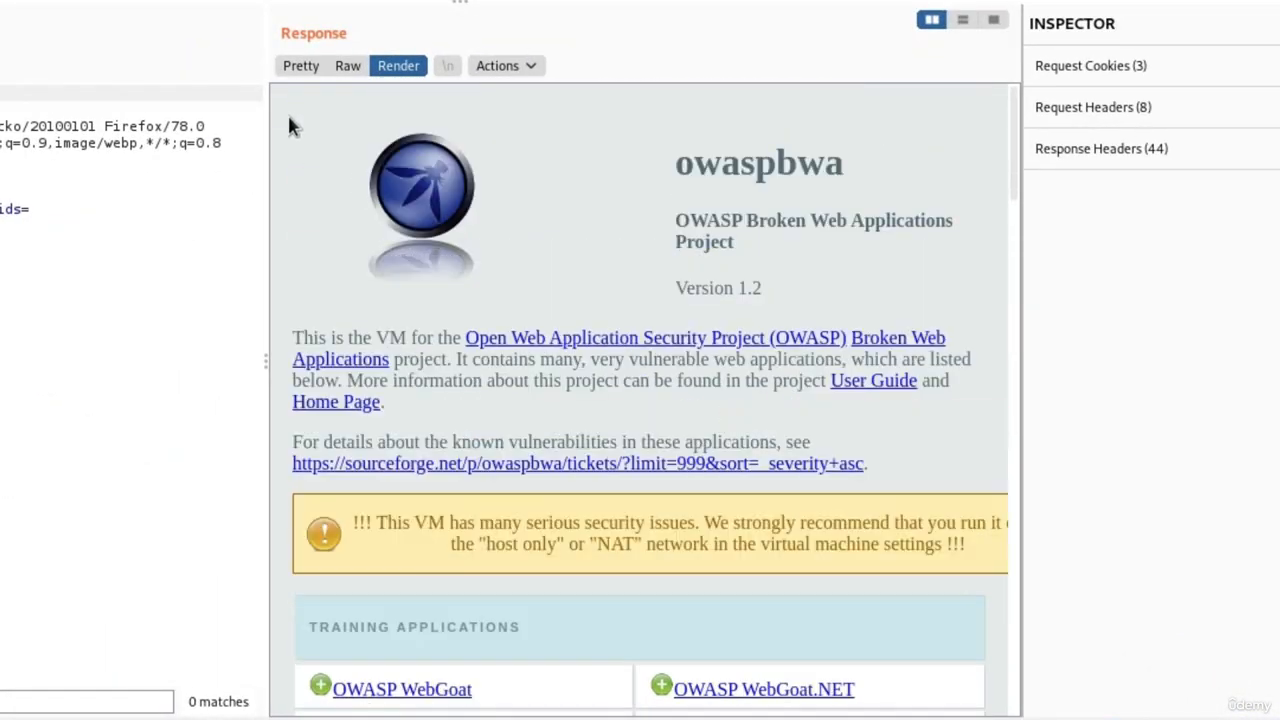
click(300, 68)
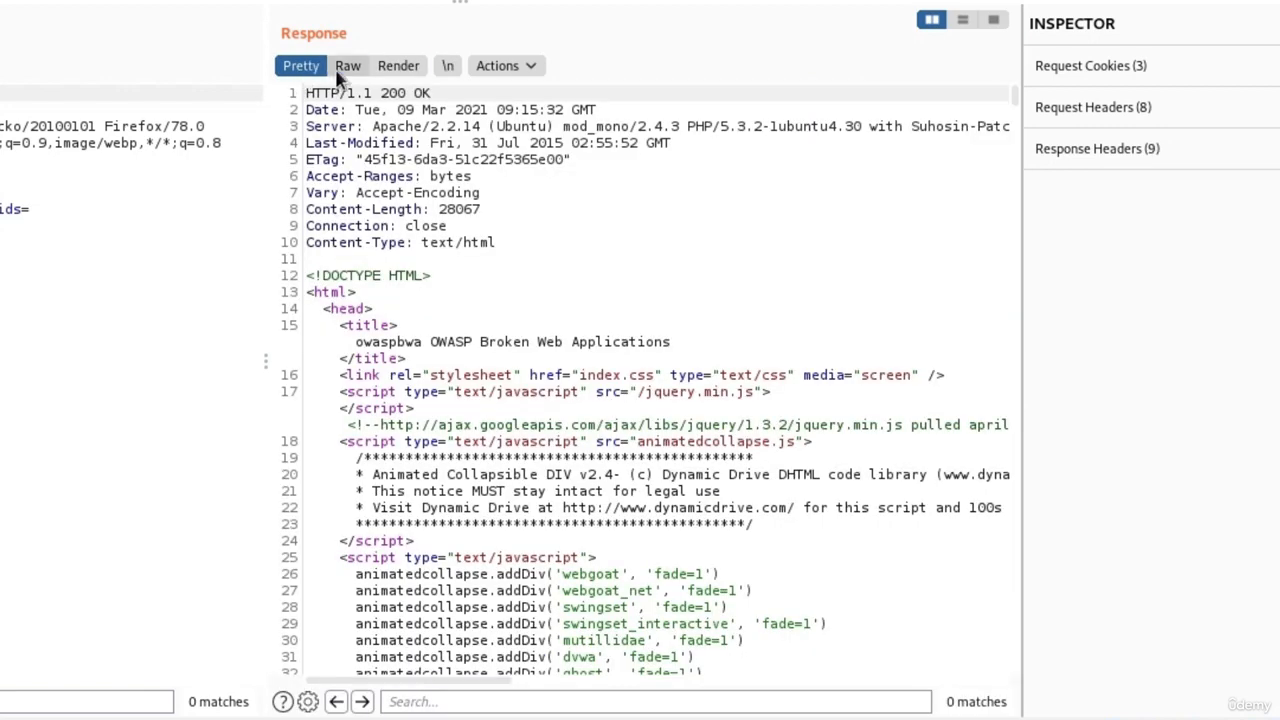
scroll(557, 188, down, 9)
scroll(608, 297, up, 9)
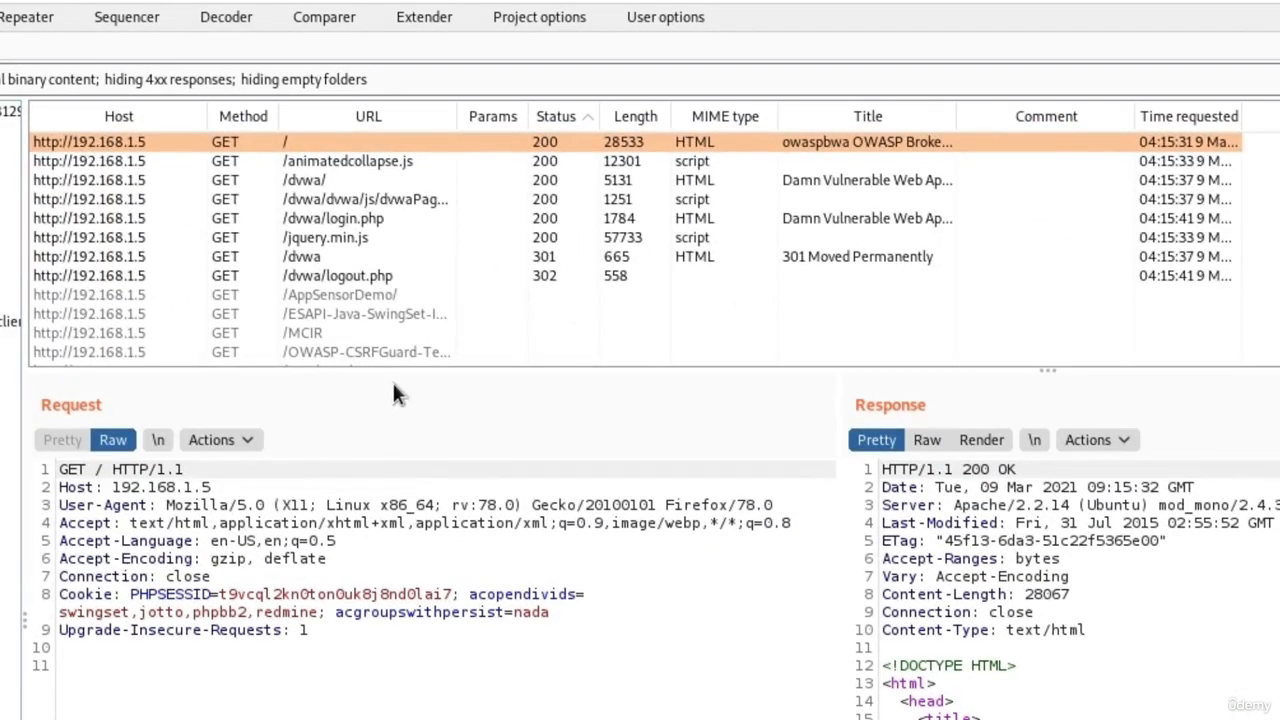
click(301, 187)
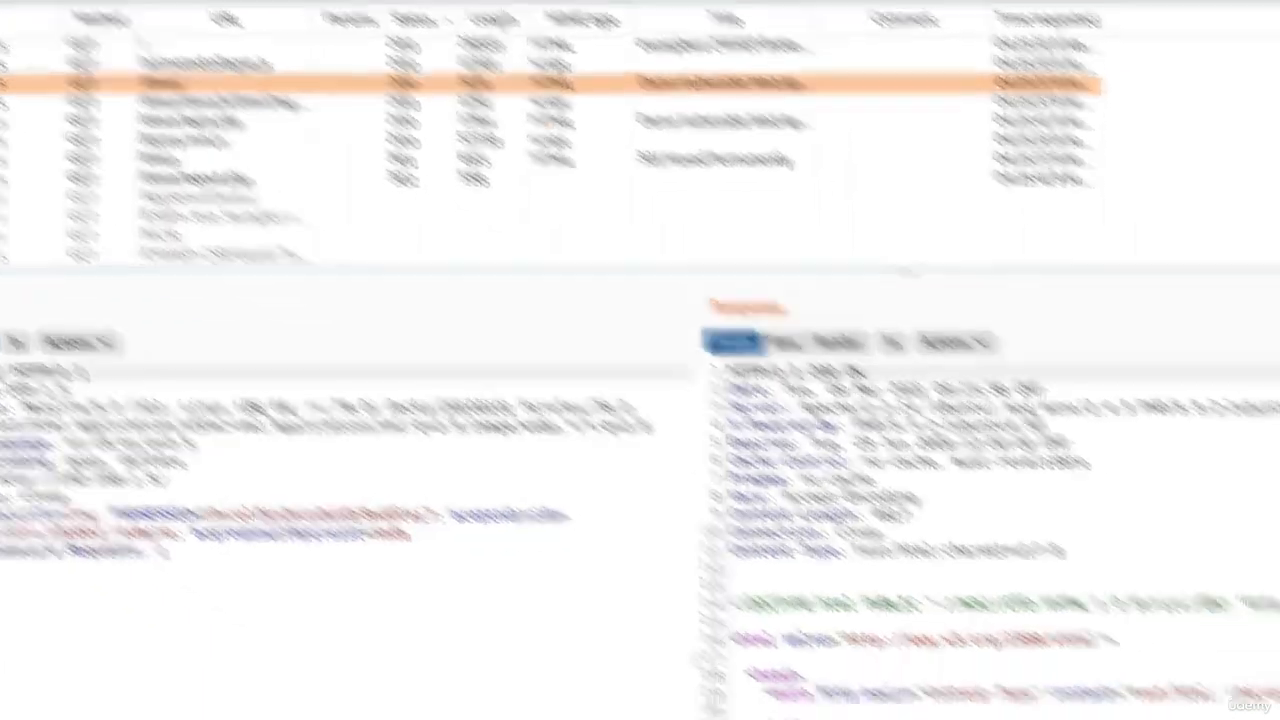
scroll(1259, 719, down, 7)
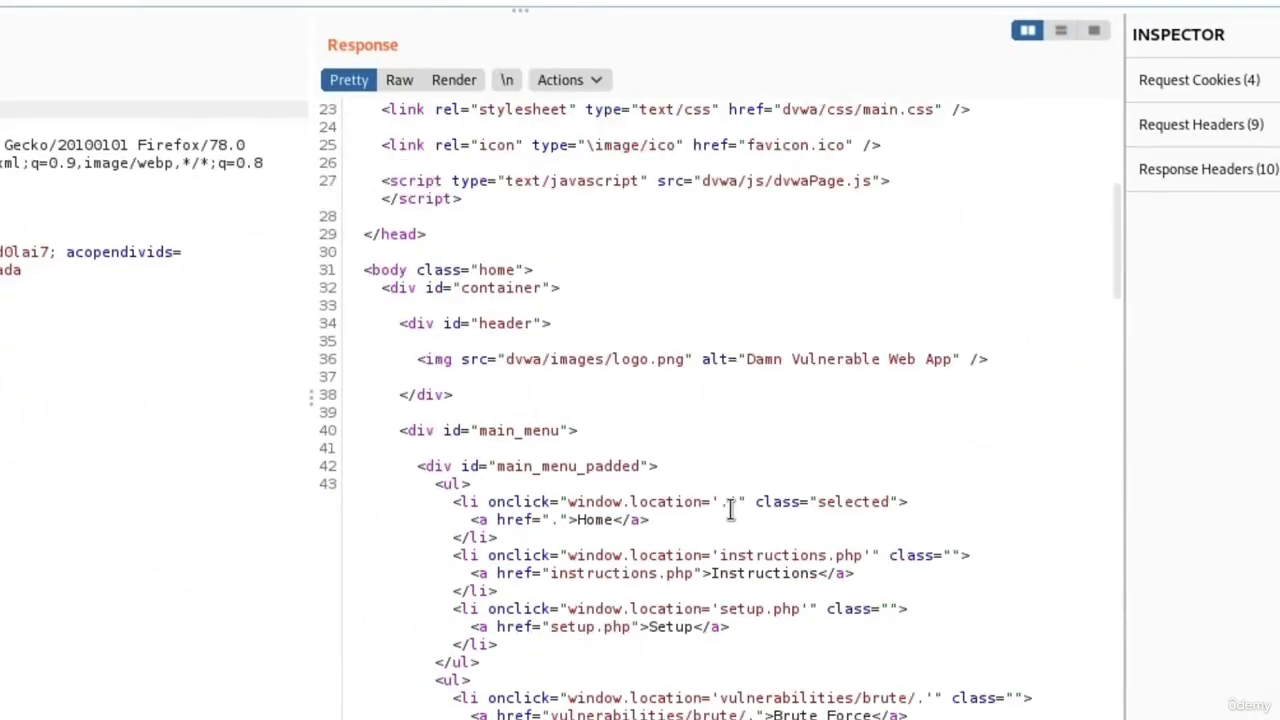
scroll(731, 510, down, 12)
scroll(730, 510, down, 5)
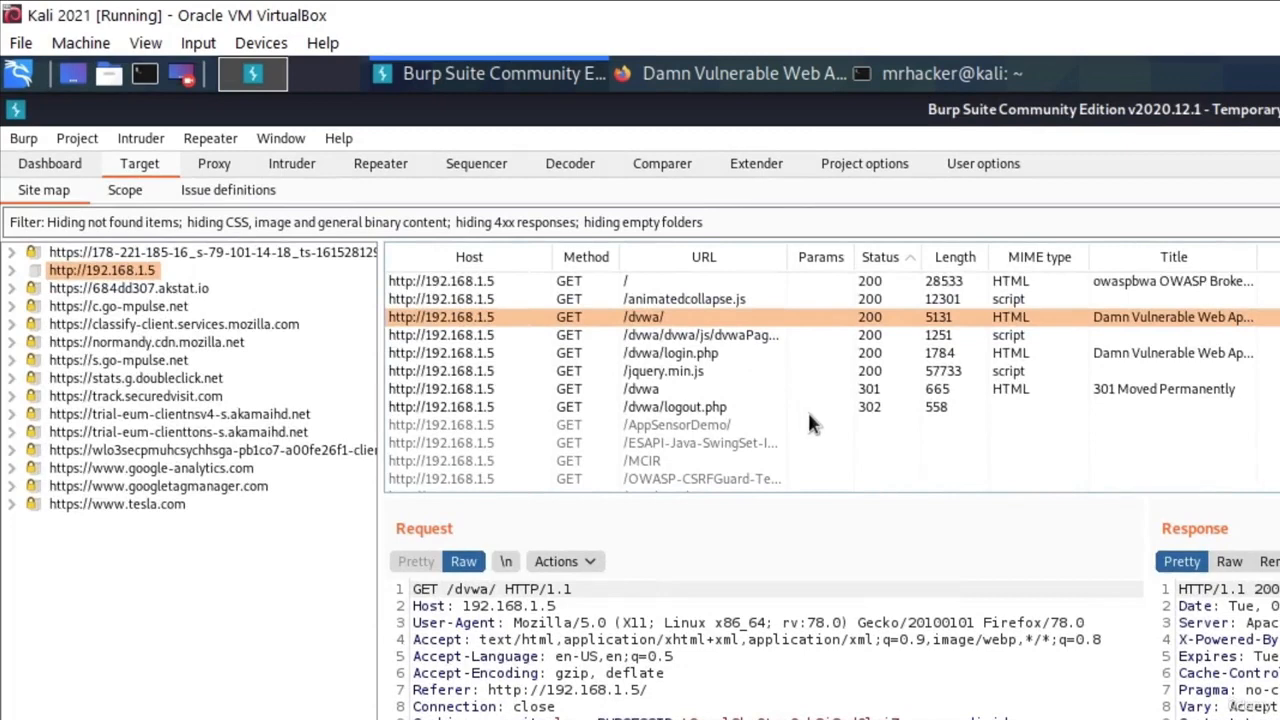
Turn on proxy interception, send the captured POST request for /dvwa/login.php to Repeater, and turn interception off.
key(ctrl+shift+p)
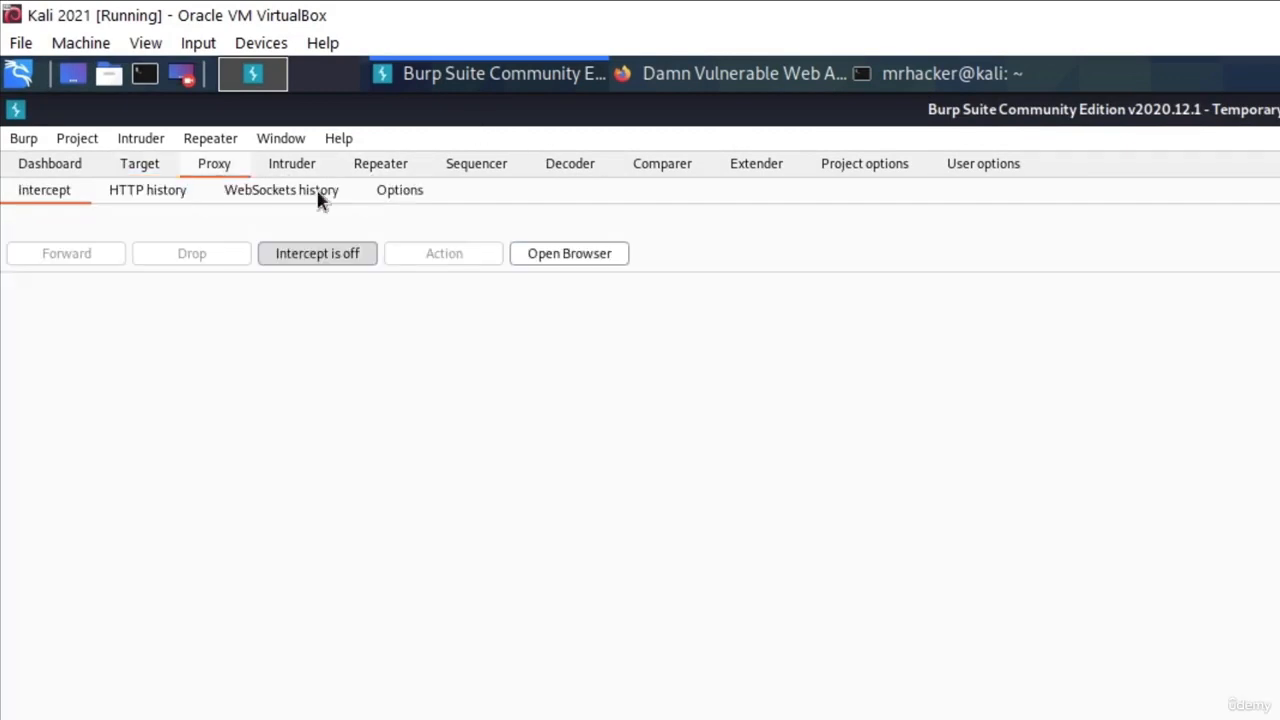
click(315, 262)
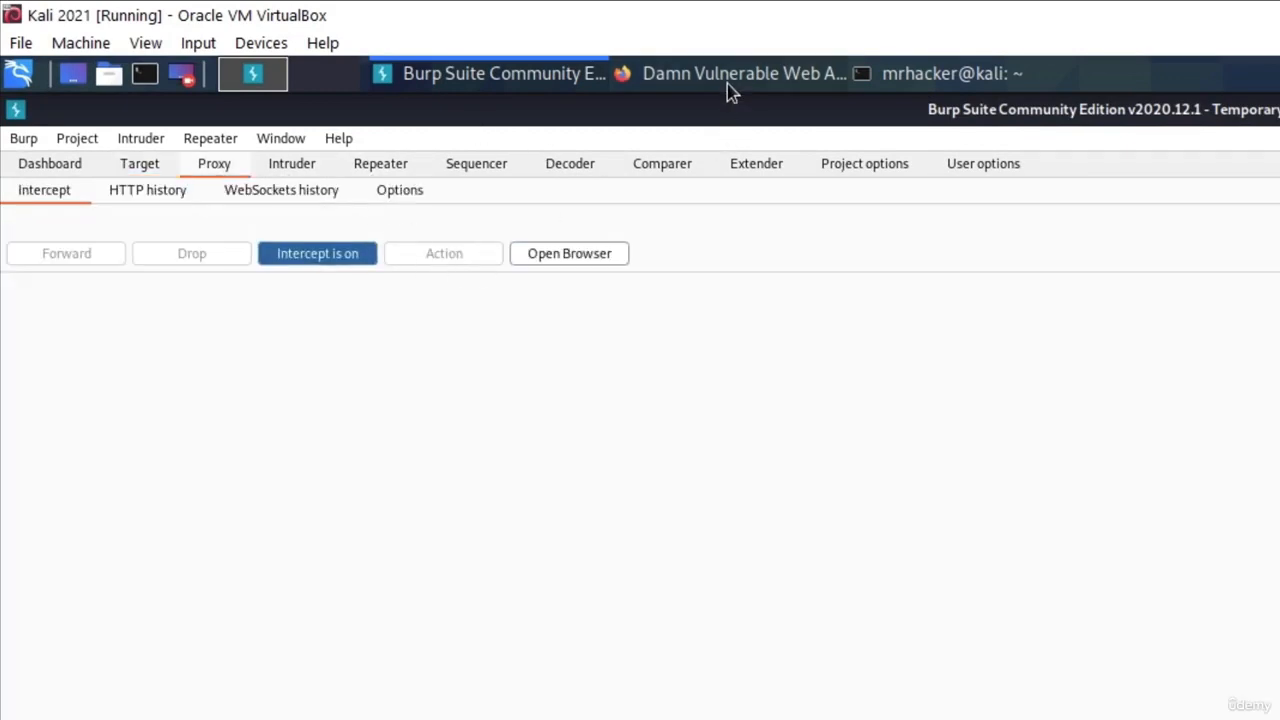
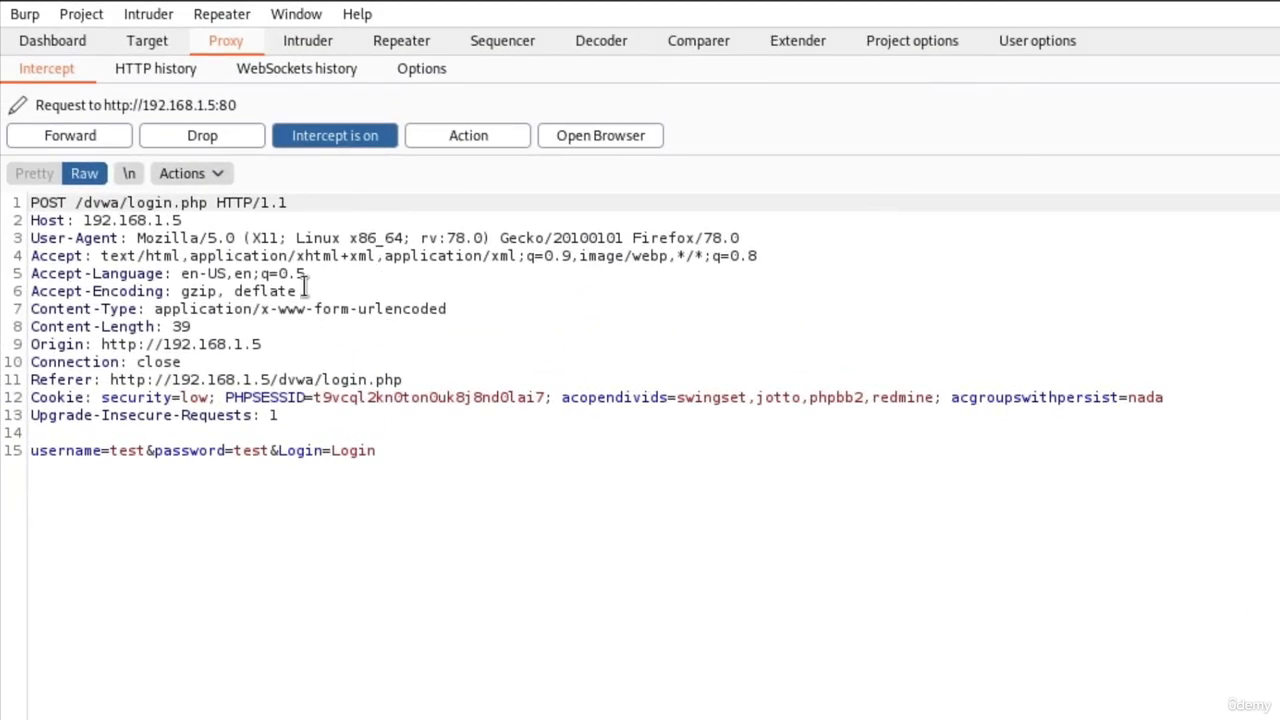
click(488, 138)
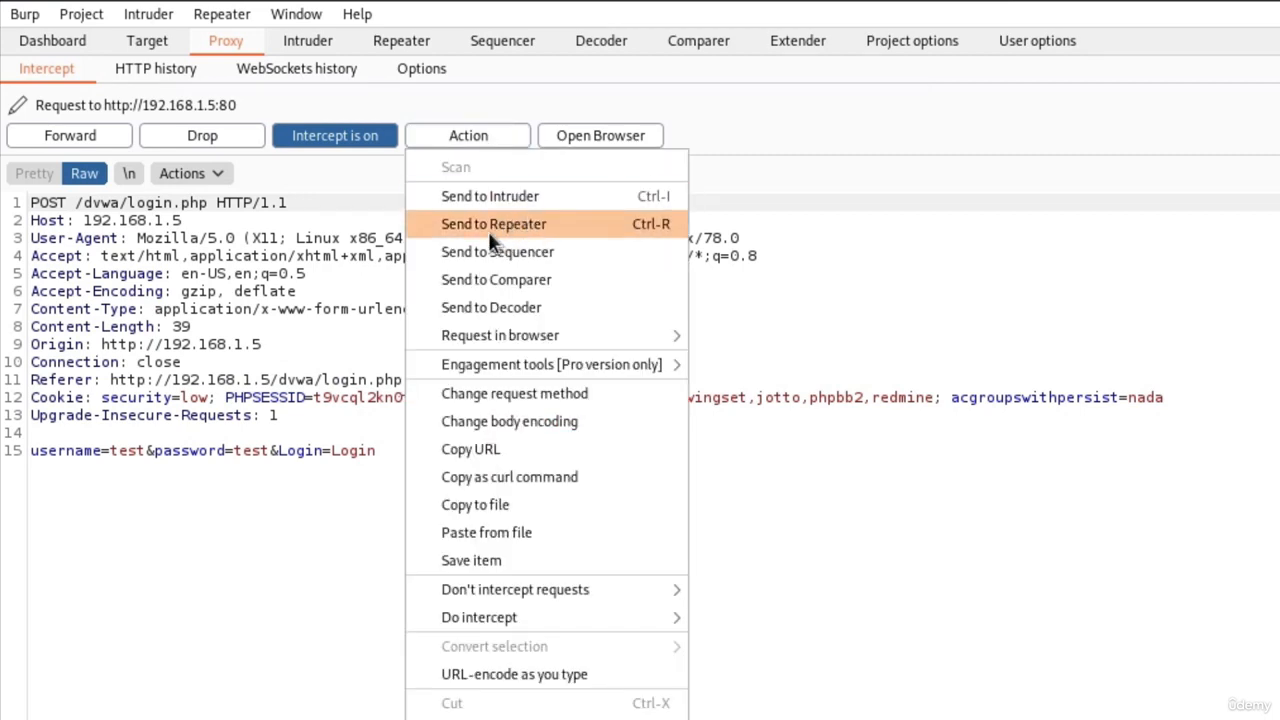
click(551, 240)
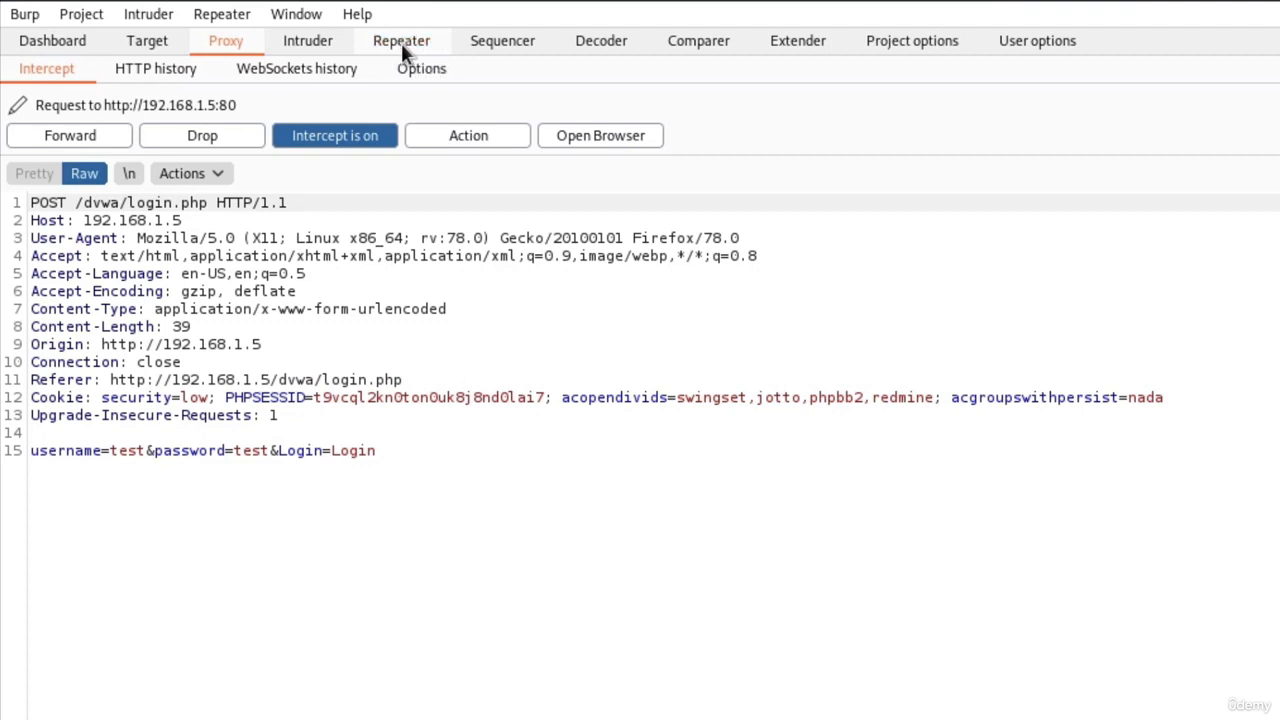
click(355, 140)
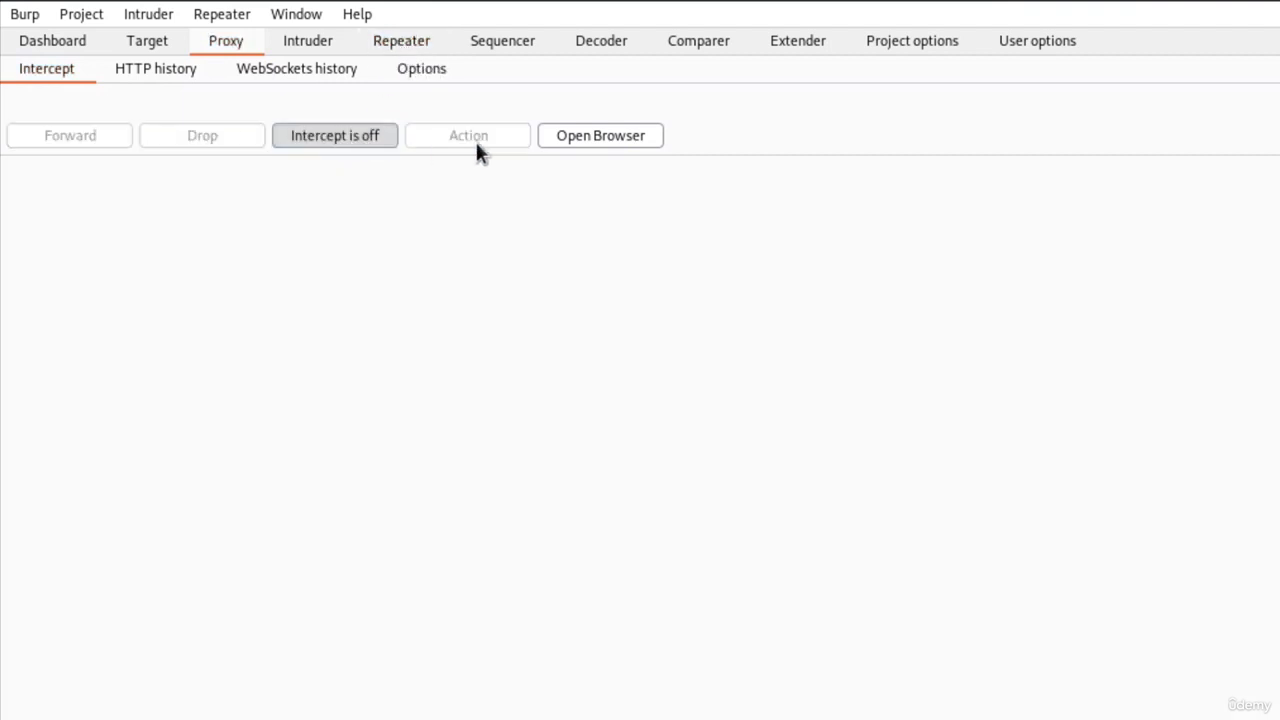
Send the login request from Repeater, follow its redirection, and read through the returned login page source.
click(404, 45)
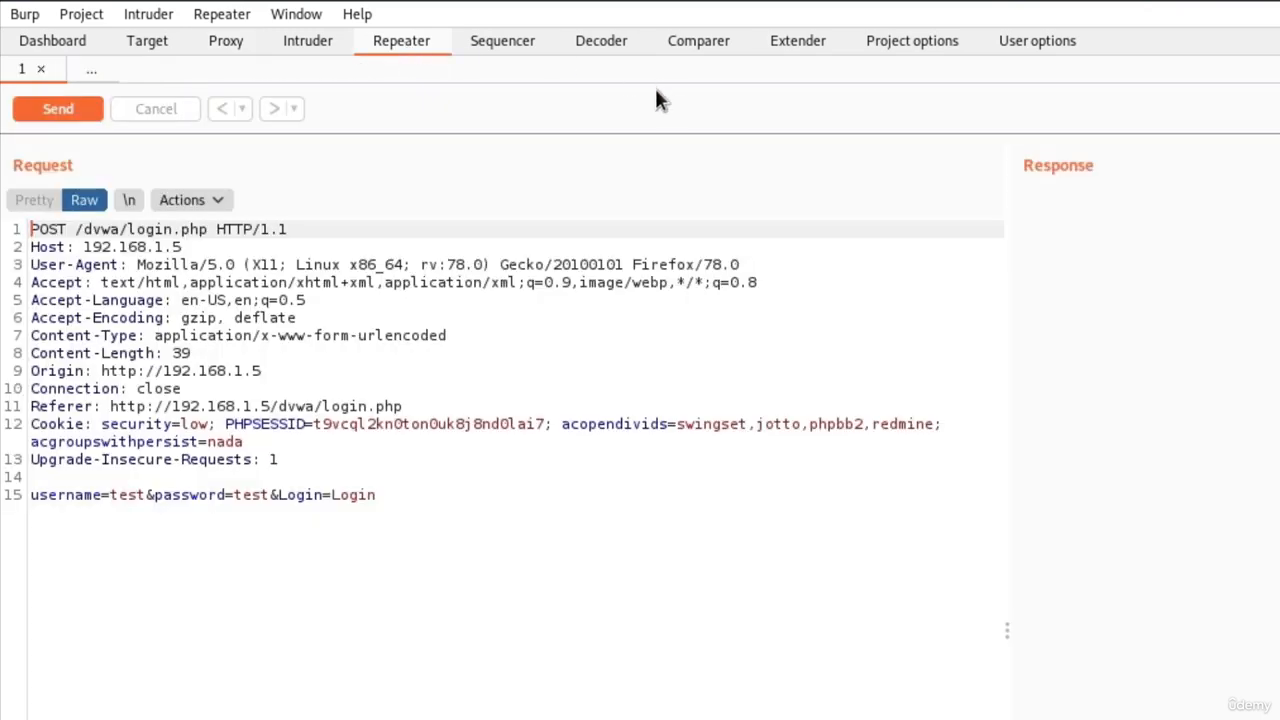
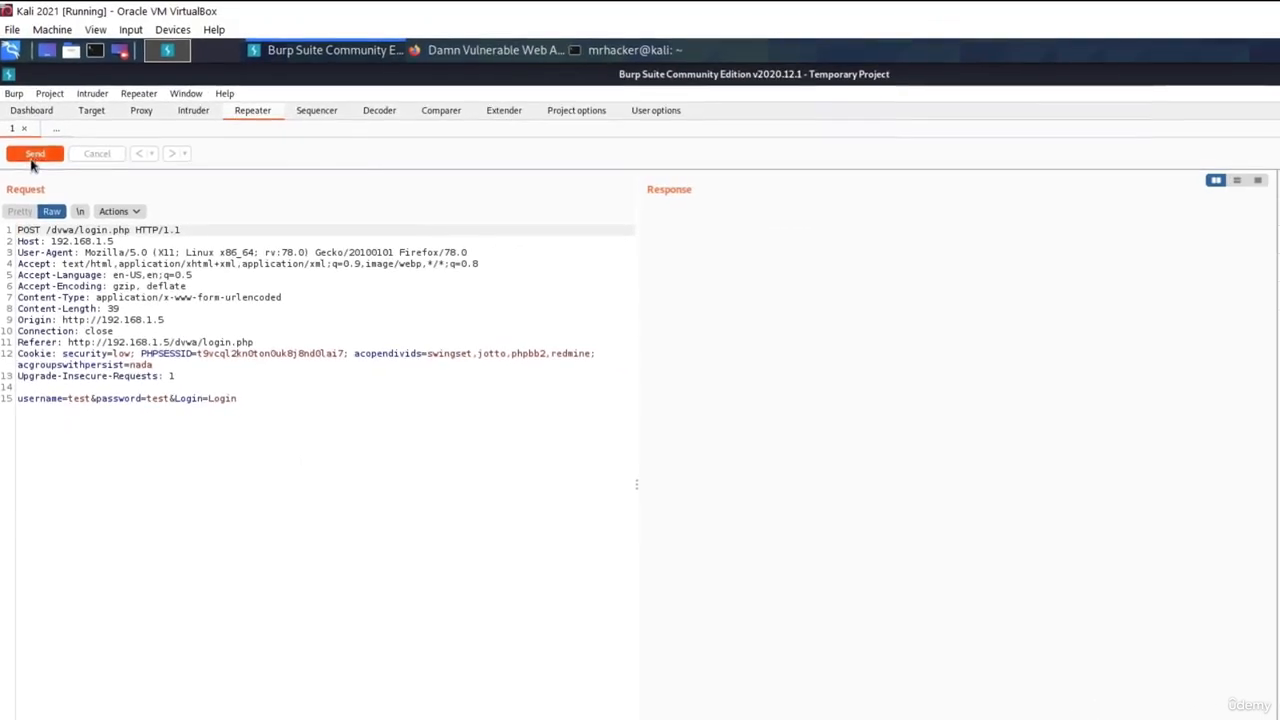
click(33, 157)
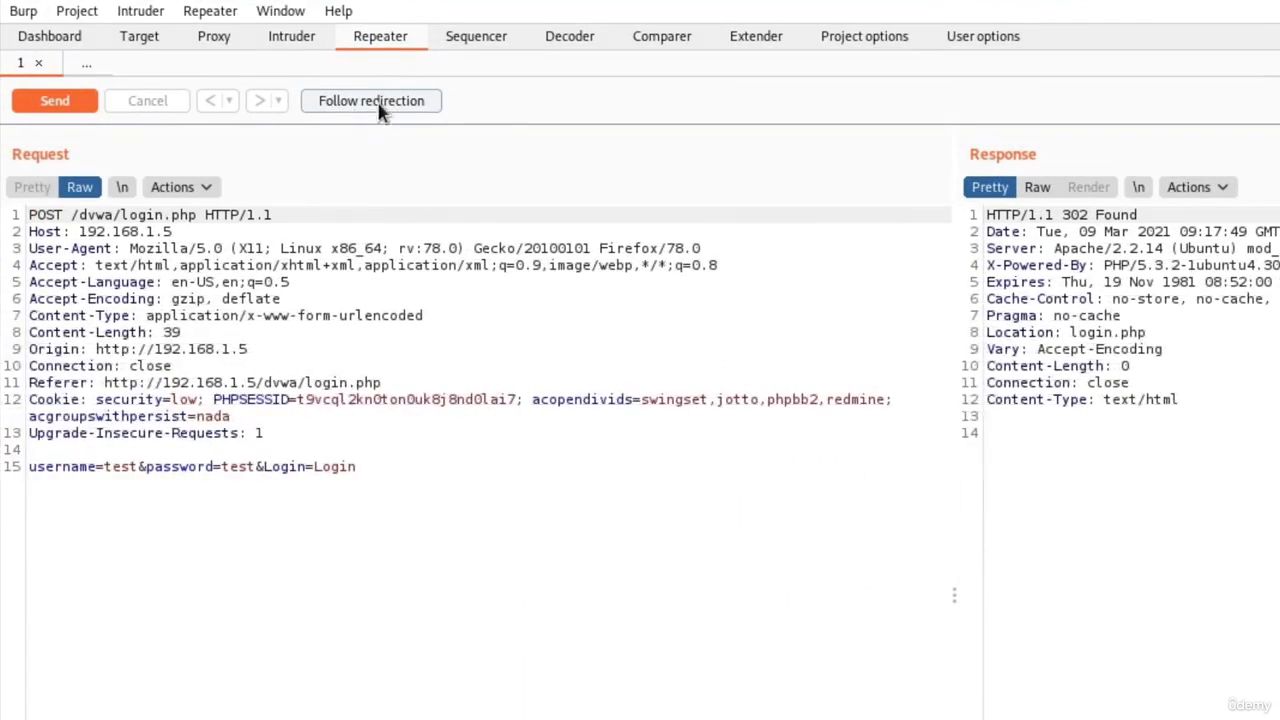
click(387, 104)
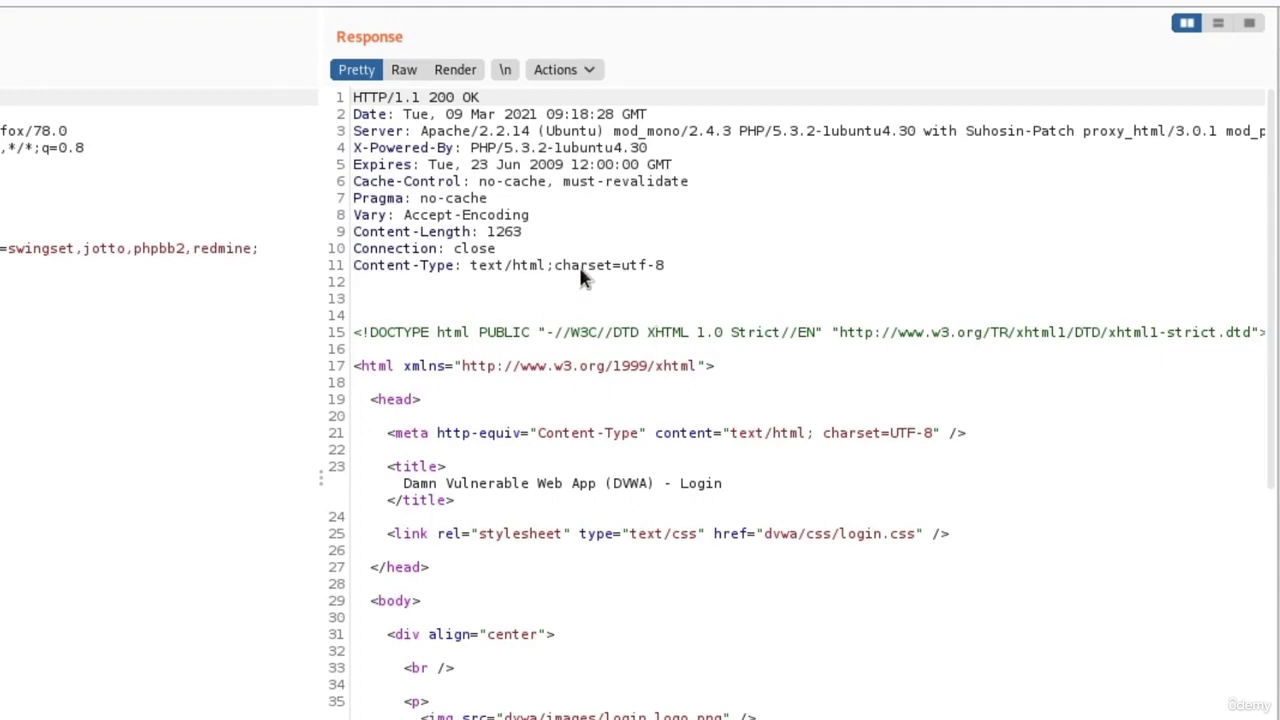
scroll(668, 367, down, 4)
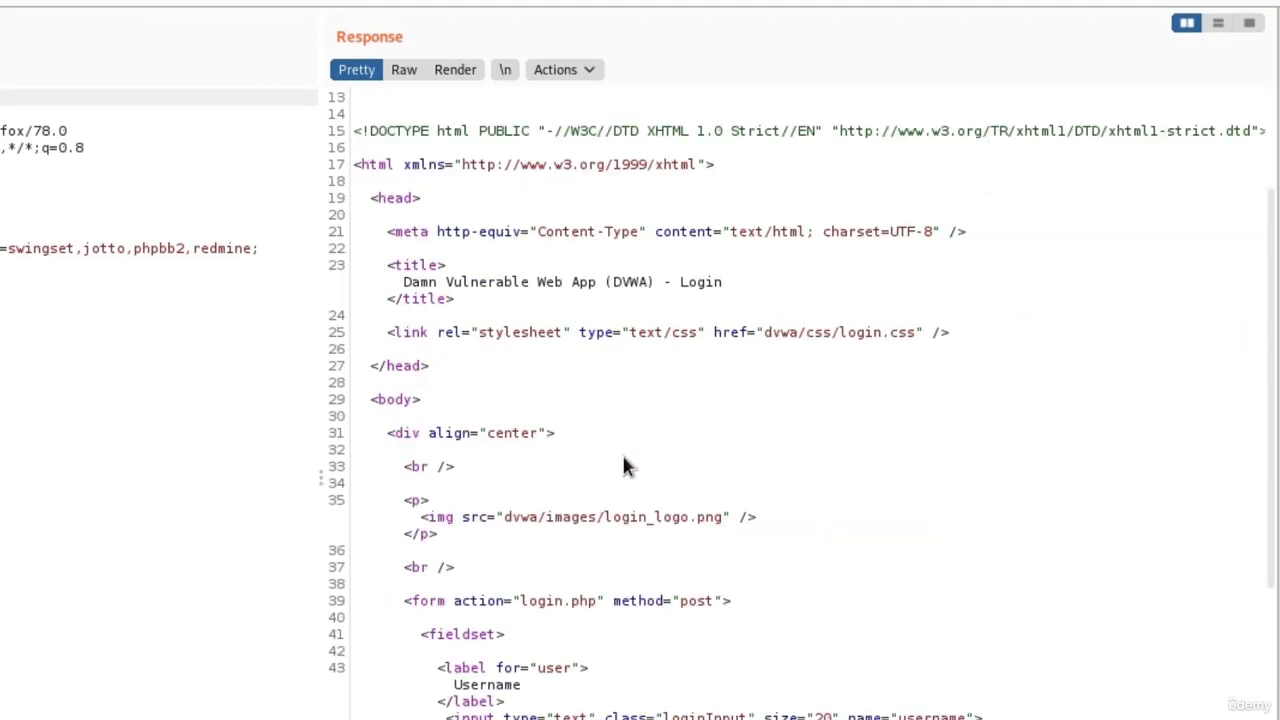
scroll(623, 465, down, 9)
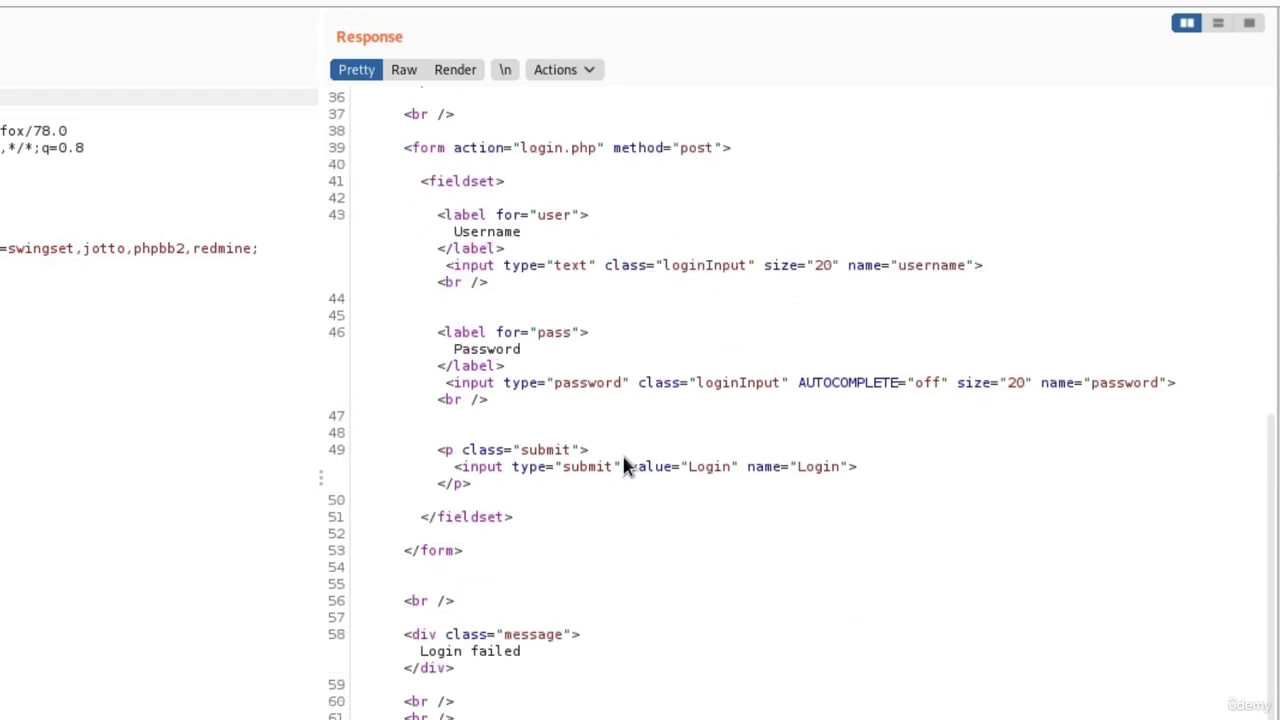
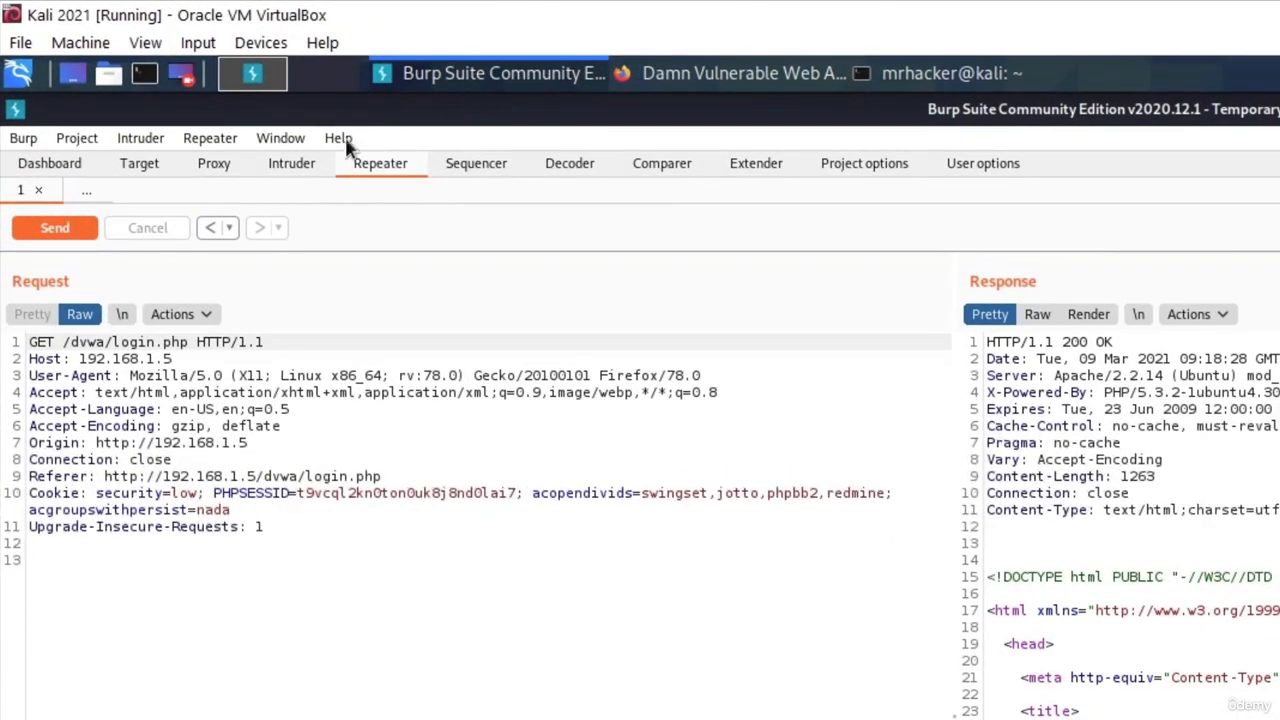
Turn proxy interception back on and forward the intercepted requests to firefox-settings-attachments.cdn.mozilla.net.
click(195, 165)
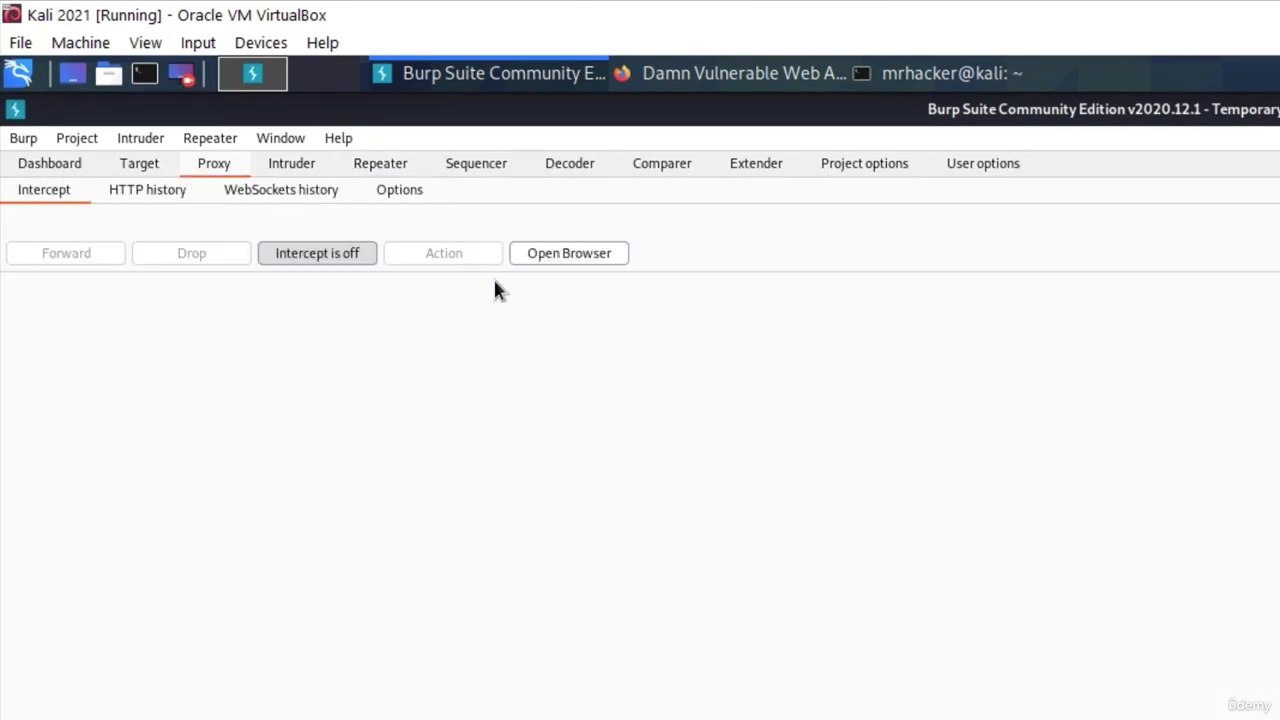
click(318, 256)
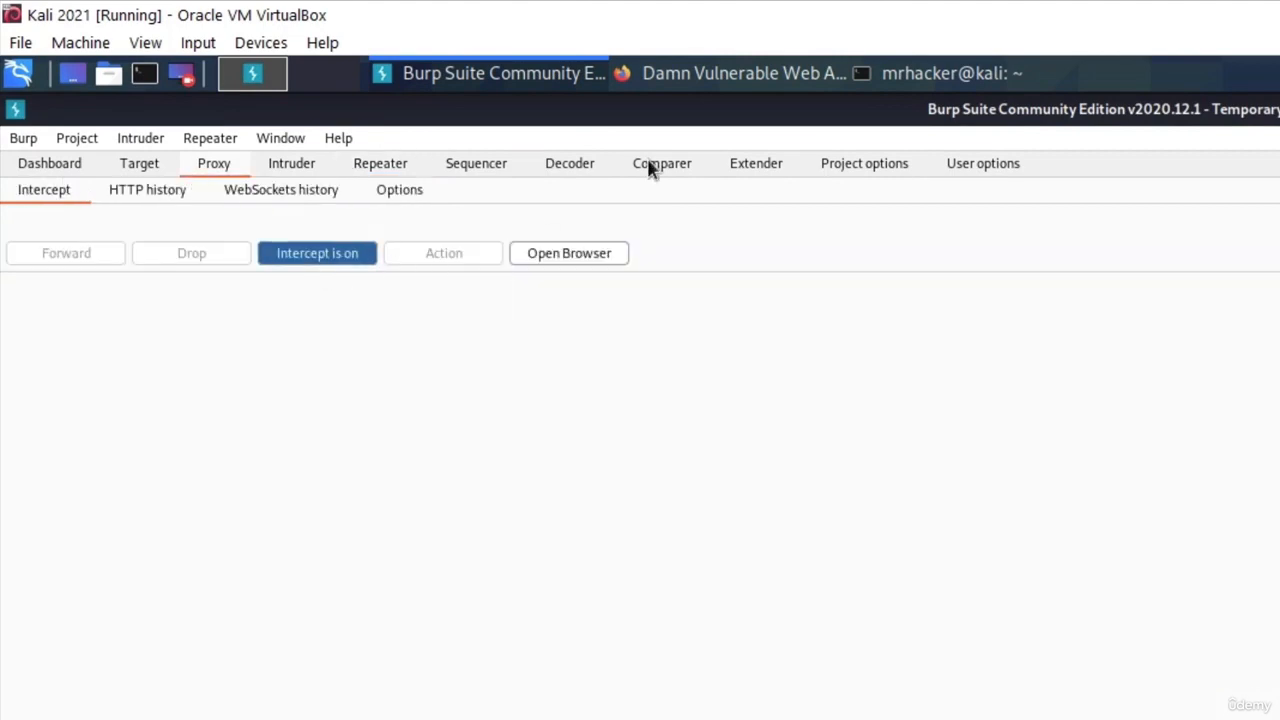
click(735, 80)
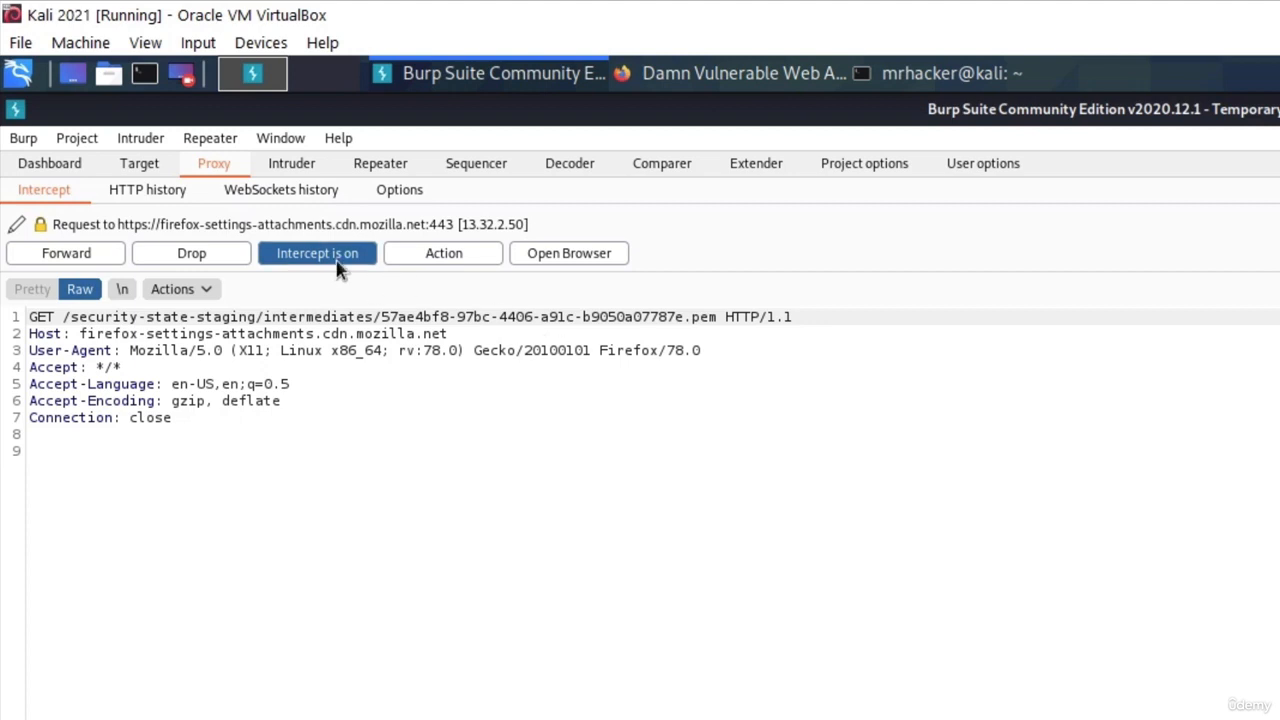
click(66, 253)
click(66, 253)
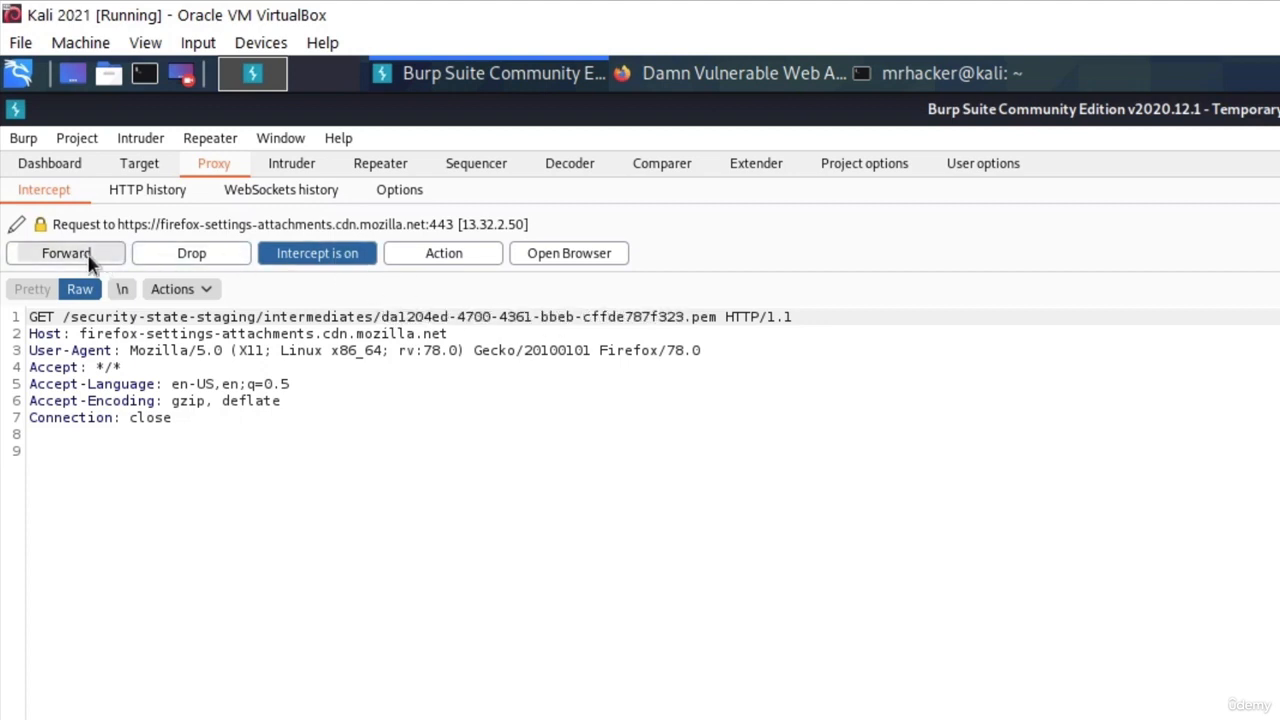
click(66, 253)
click(66, 253)
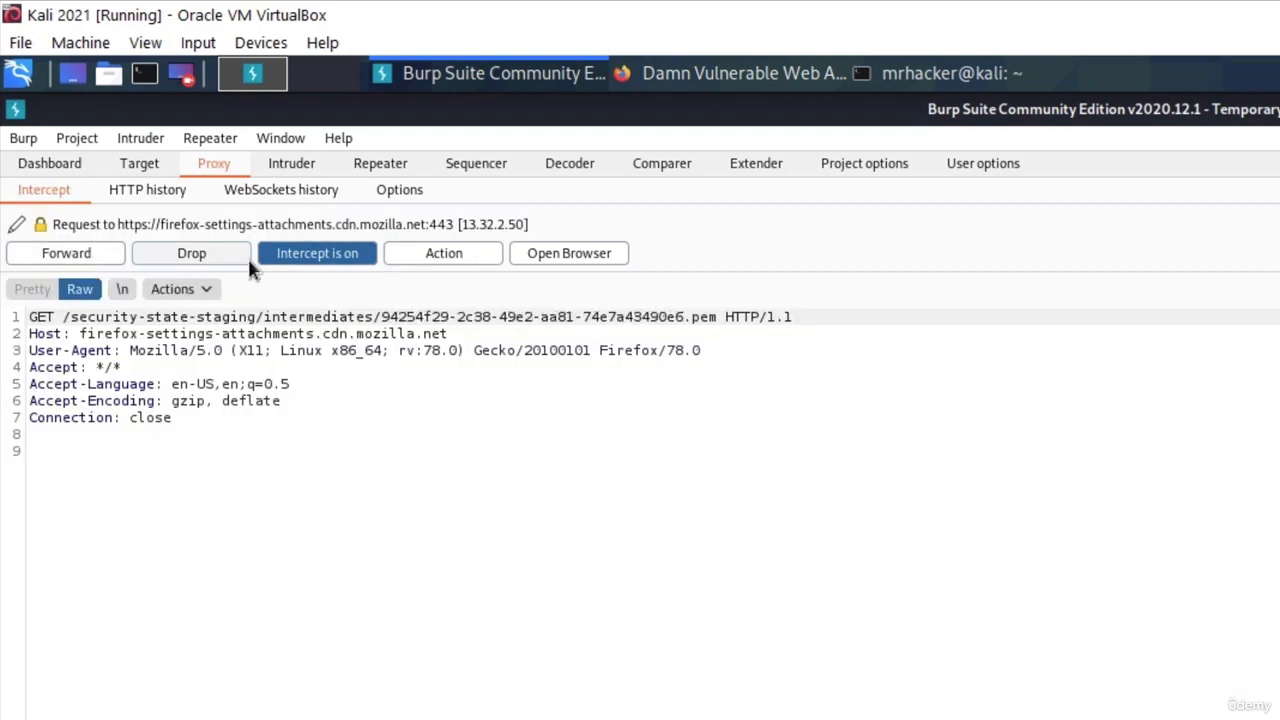
Toggle proxy interception, switch to Firefox, and activate the Username field of the DVWA login form.
click(320, 256)
click(688, 86)
click(1104, 548)
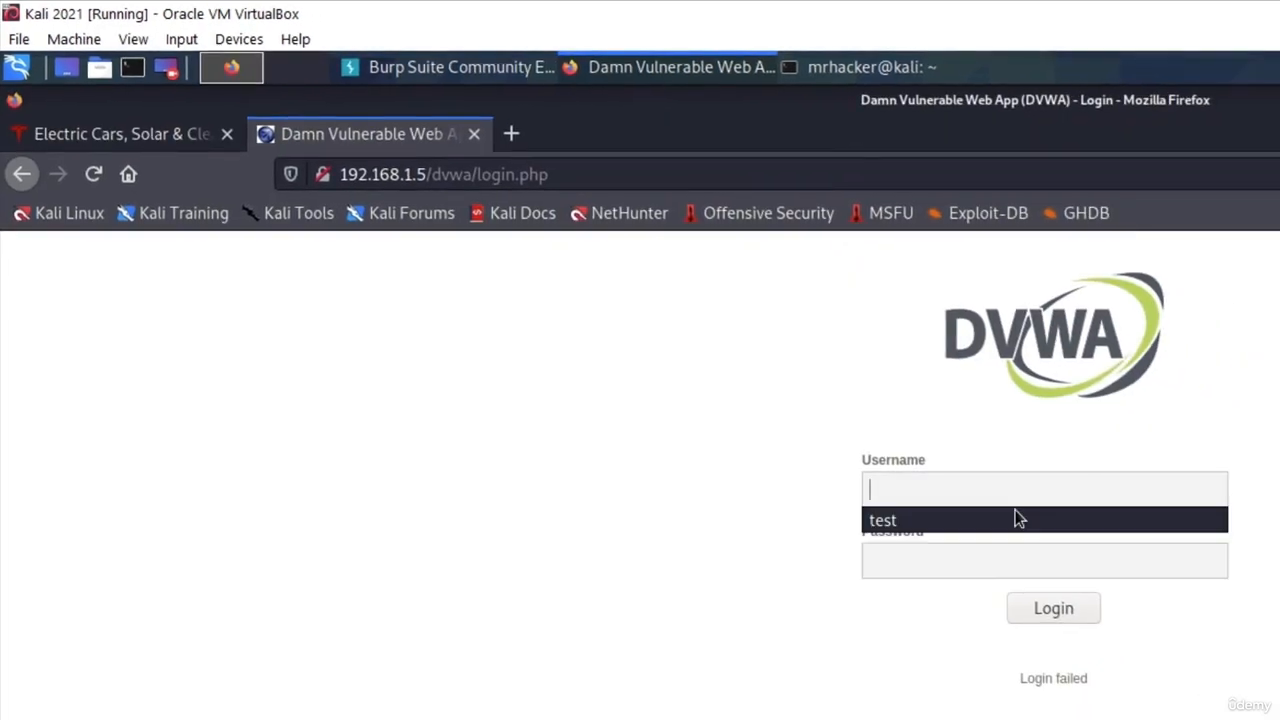
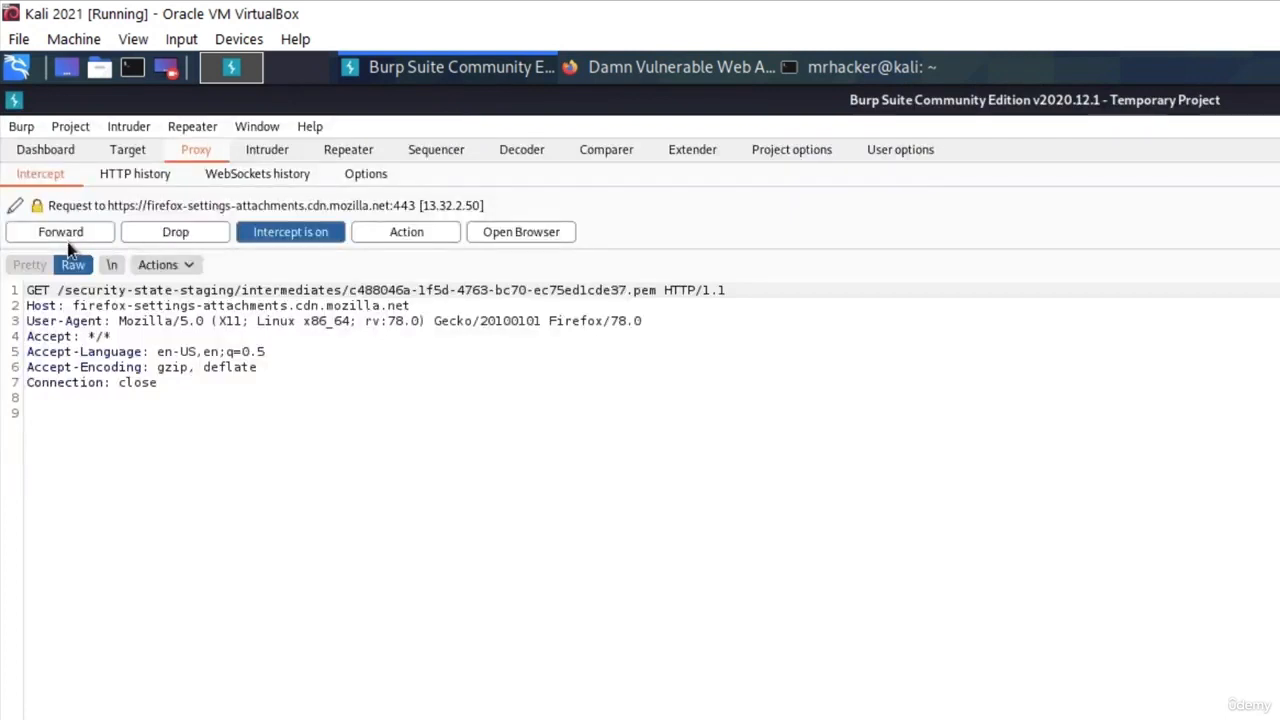
Forward the remaining queued Mozilla requests to reach the intercepted POST request for /dvwa/login.php.
click(68, 241)
click(68, 241)
click(68, 241)
click(68, 241)
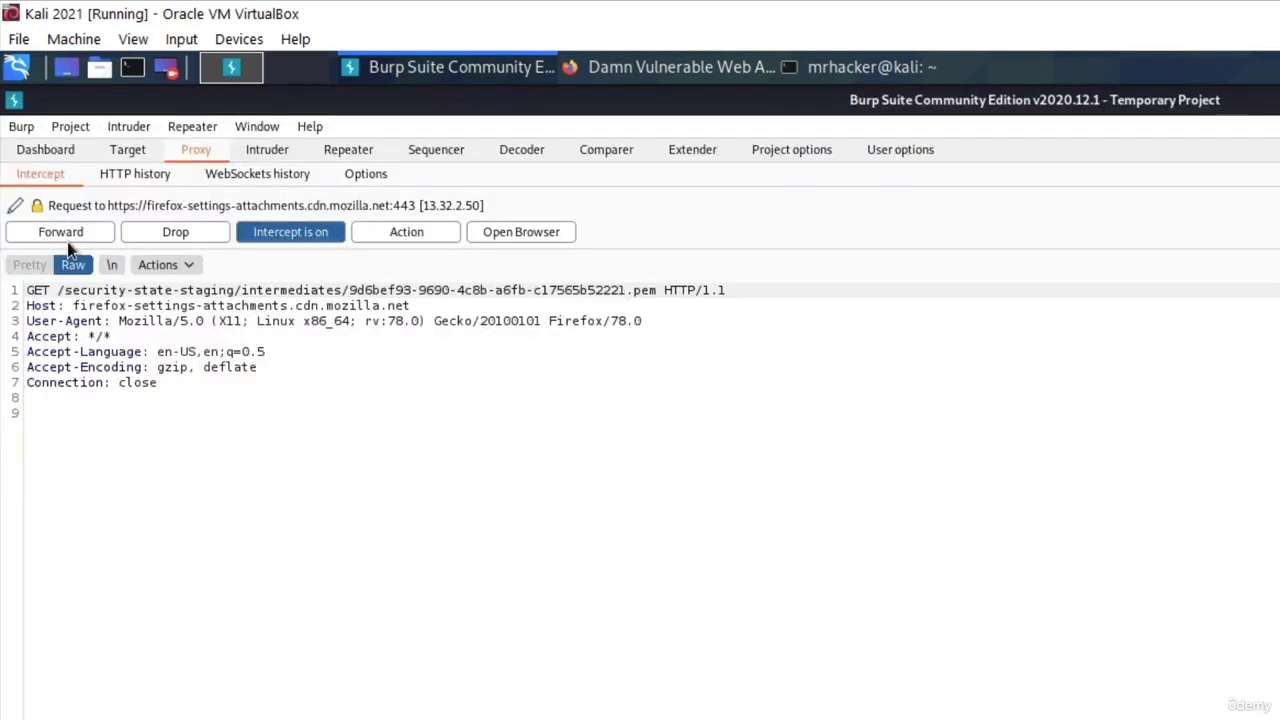
click(68, 243)
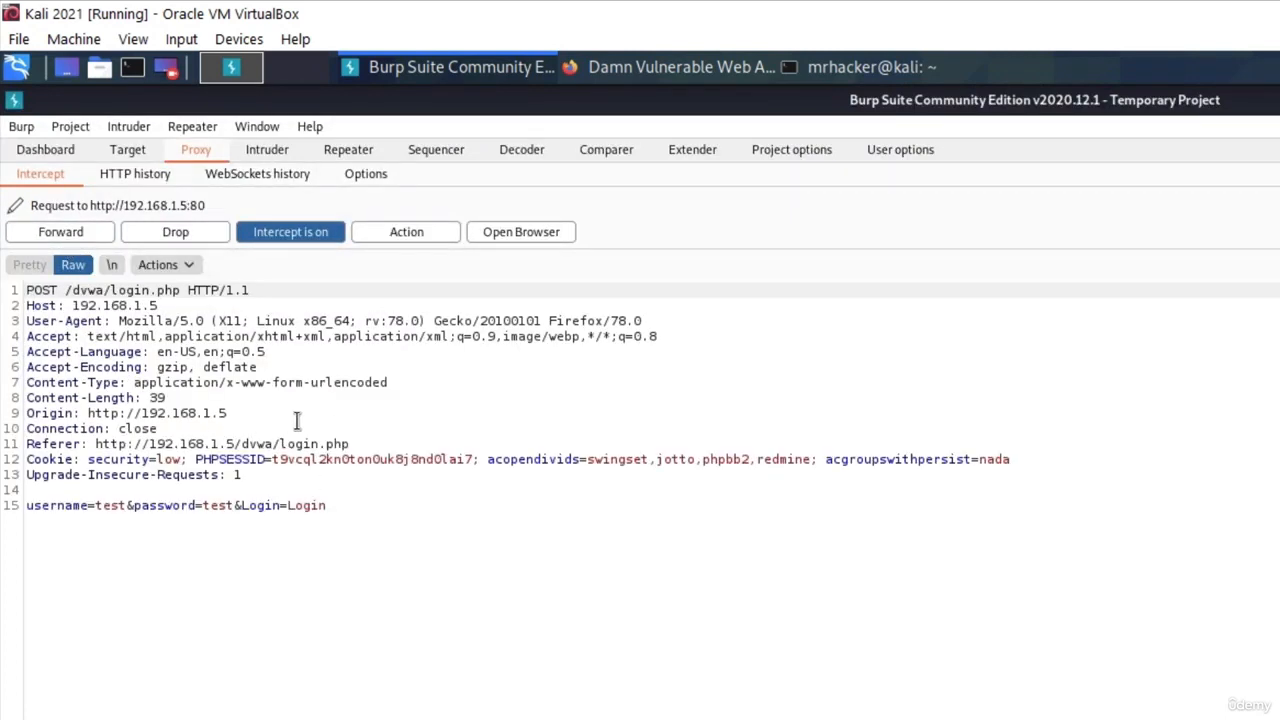
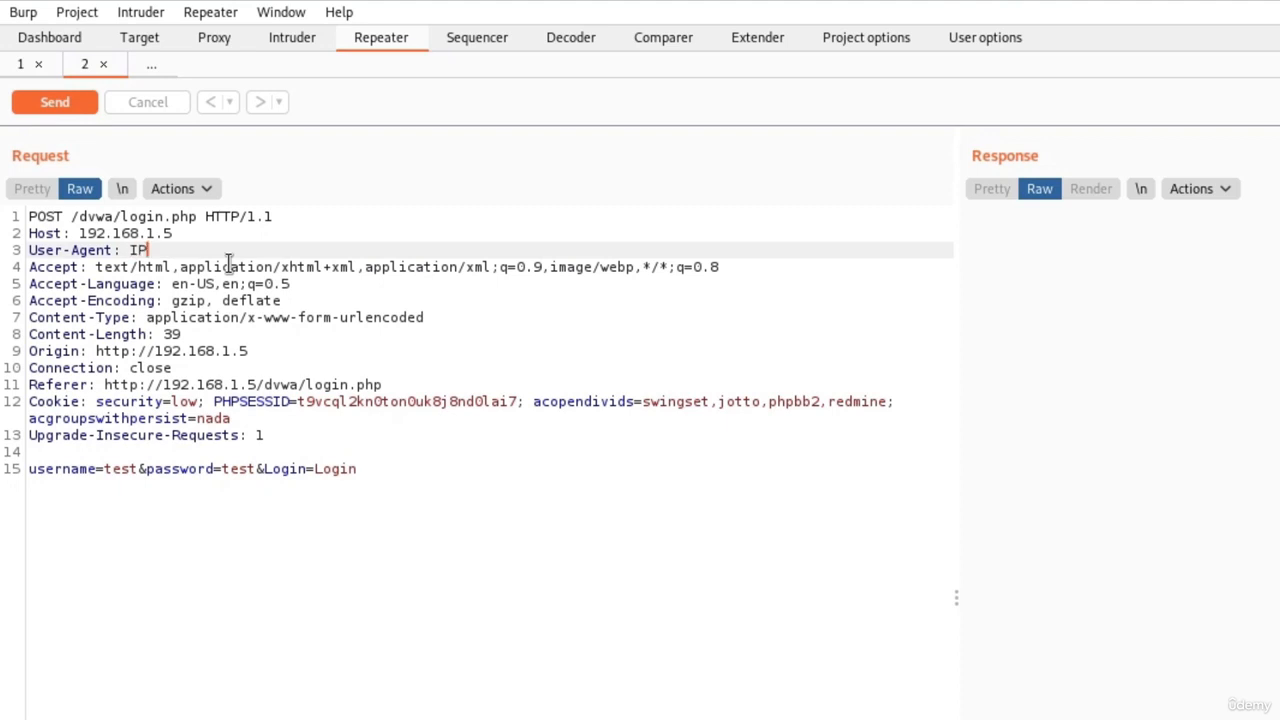
Set the User-Agent header of the second Repeater login request to IPhone 7 and follow the redirection to index.php.
text(one 7)
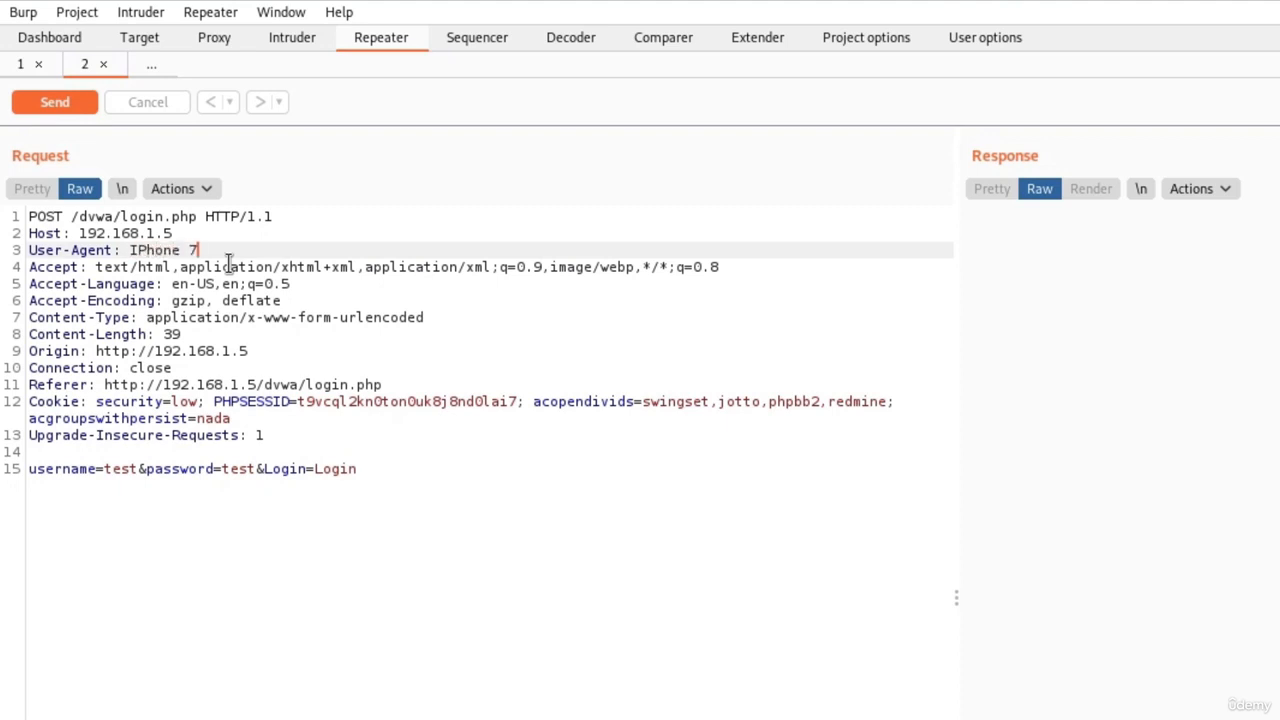
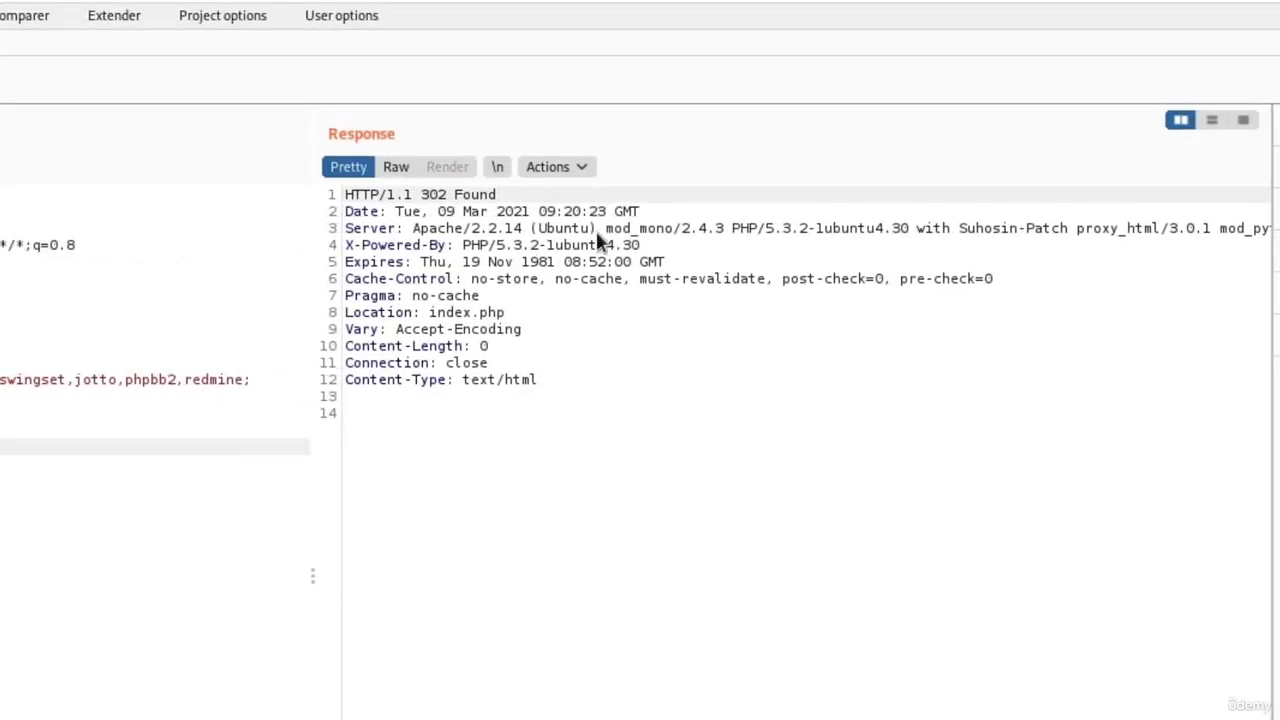
click(205, 126)
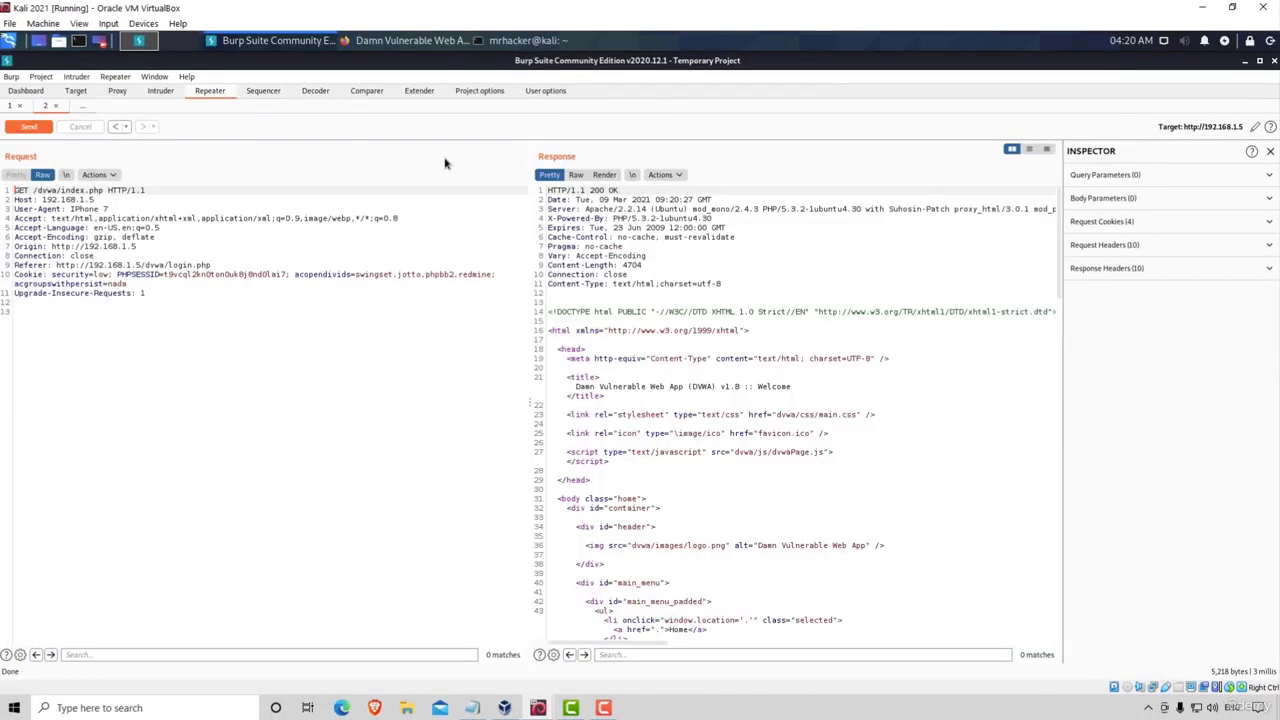
Examine the /dvwa/index.php response source, render the page, and inspect the request's User-Agent header.
scroll(812, 262, down, 15)
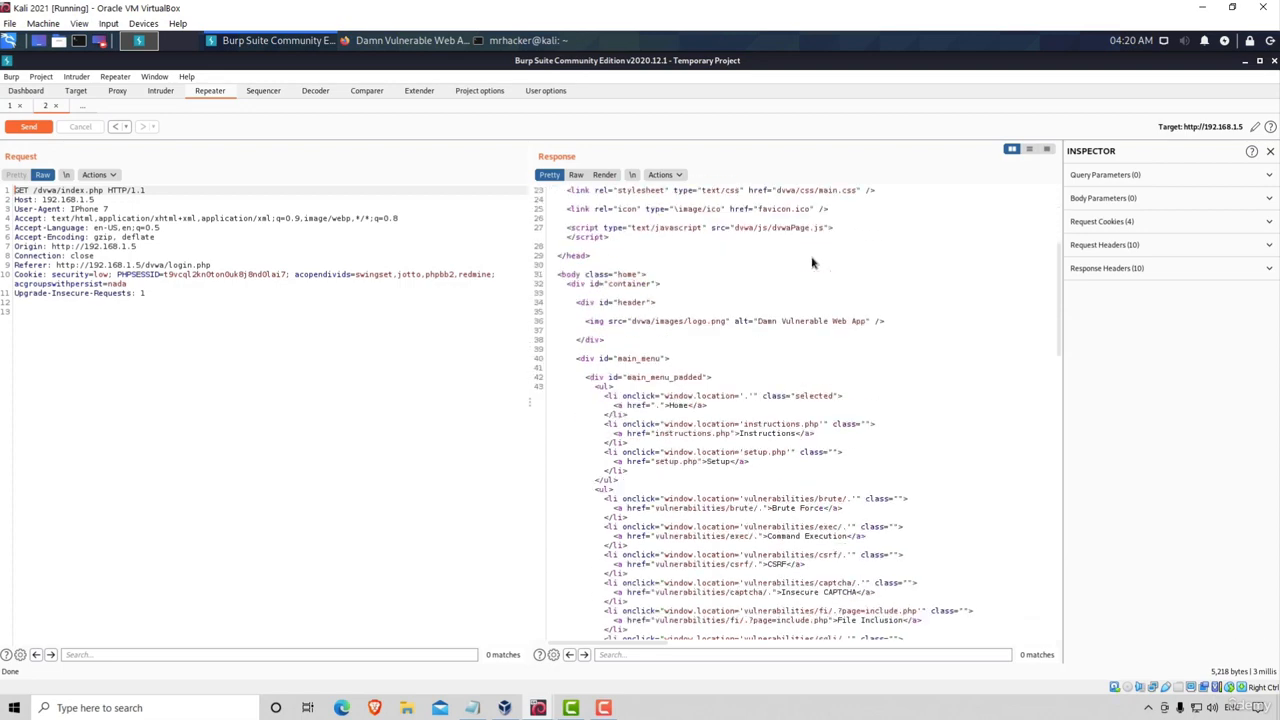
scroll(813, 268, down, 10)
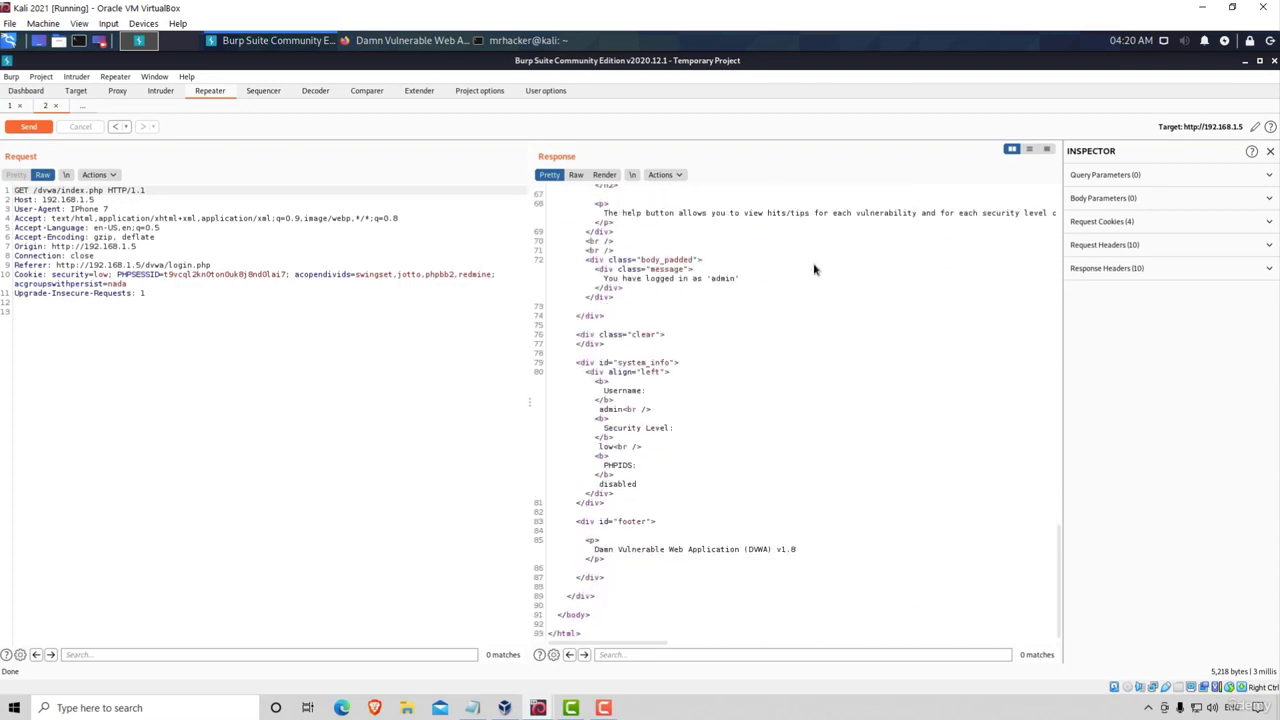
scroll(728, 283, up, 5)
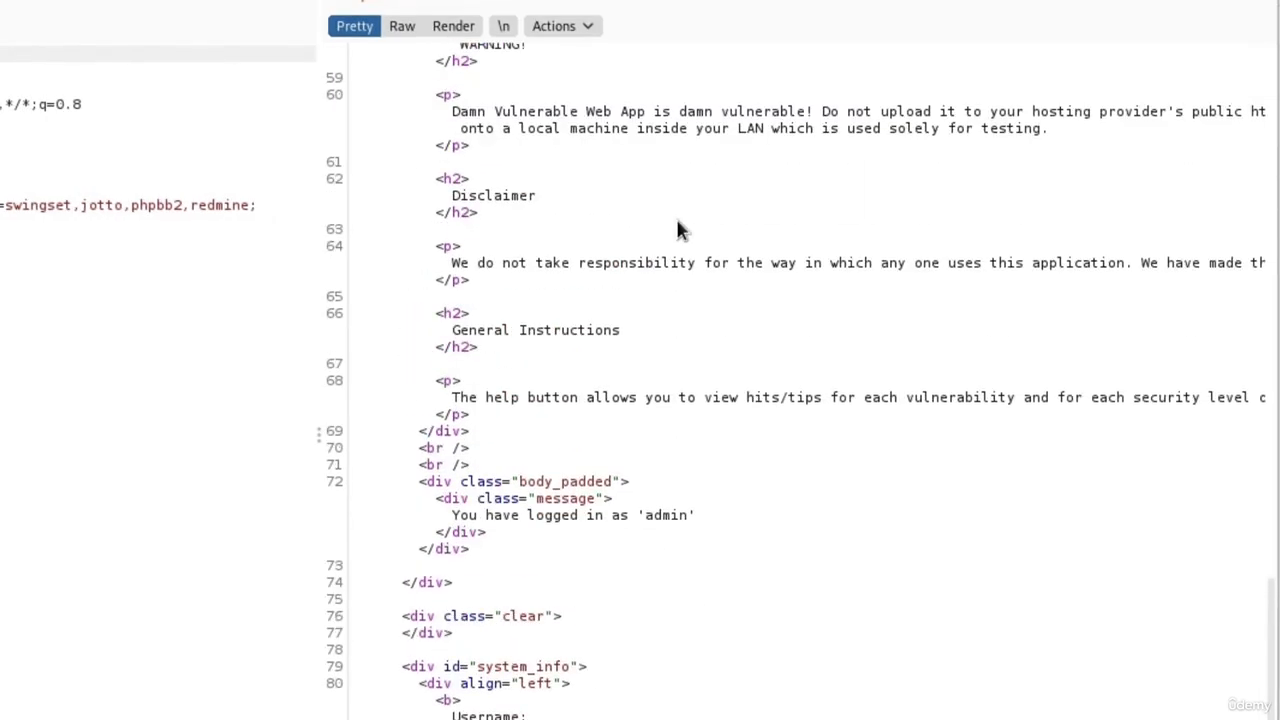
scroll(680, 230, up, 6)
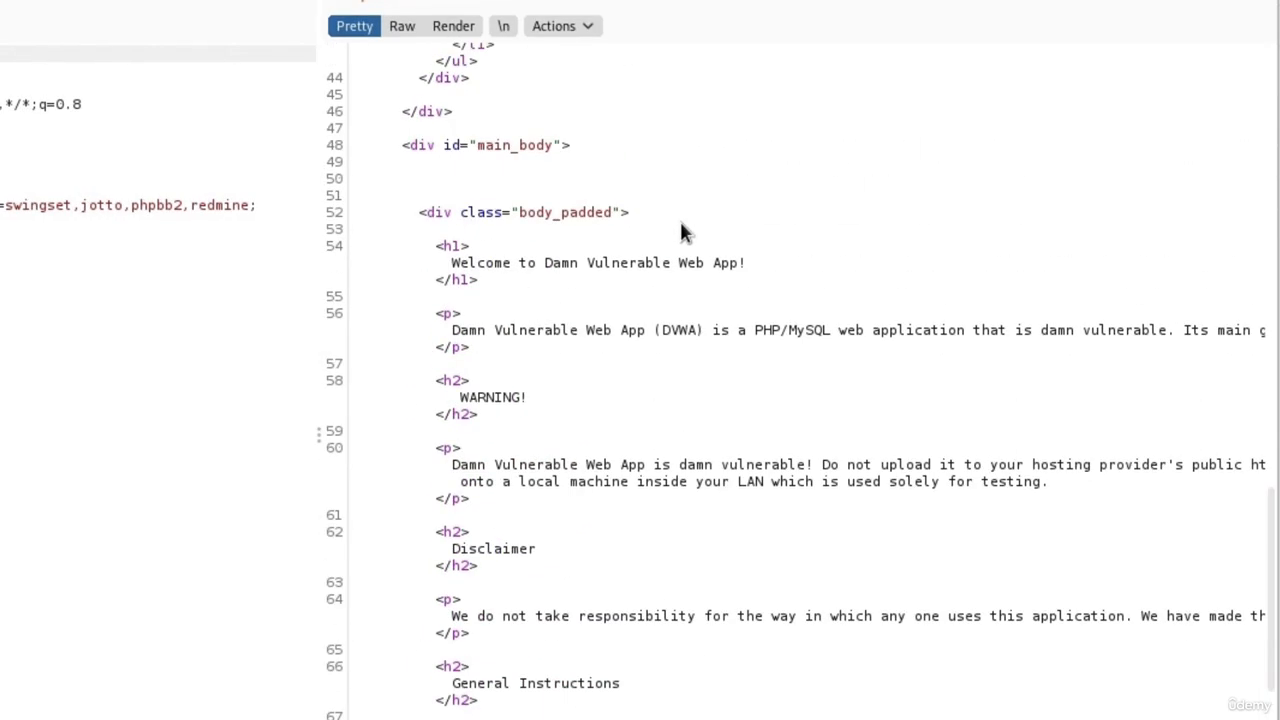
click(453, 26)
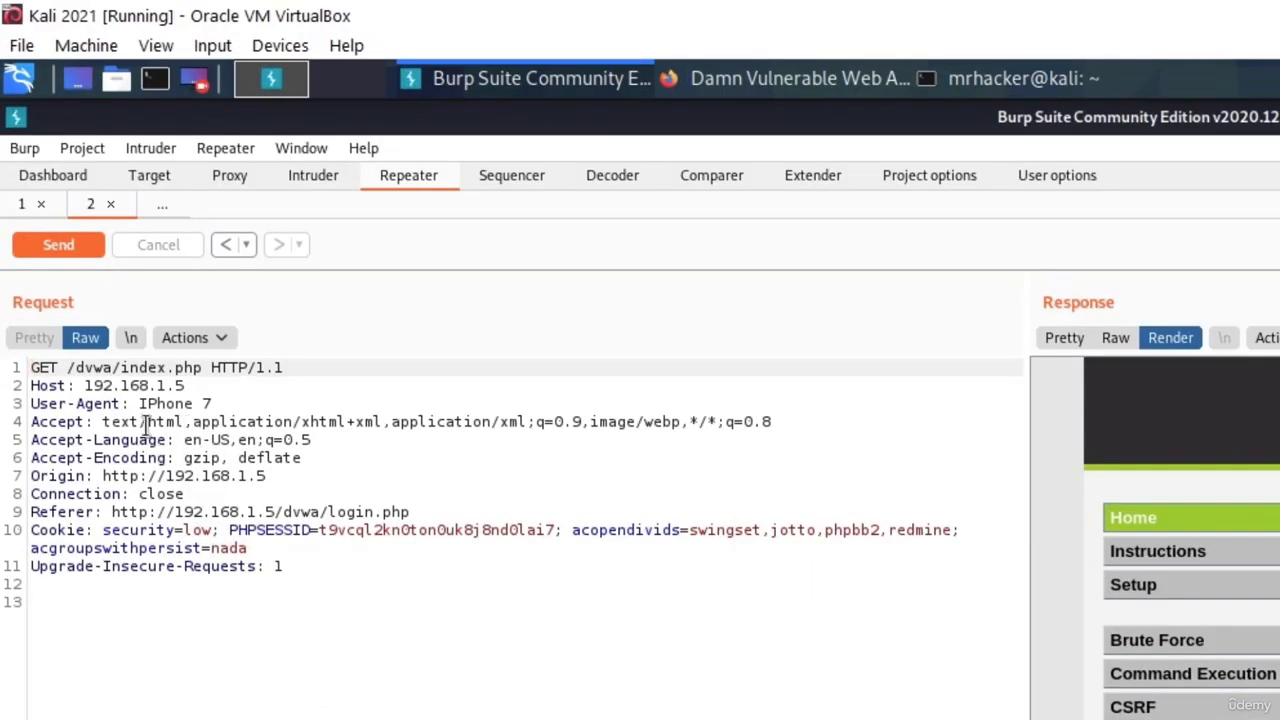
drag(228, 420, 152, 421)
click(274, 423)
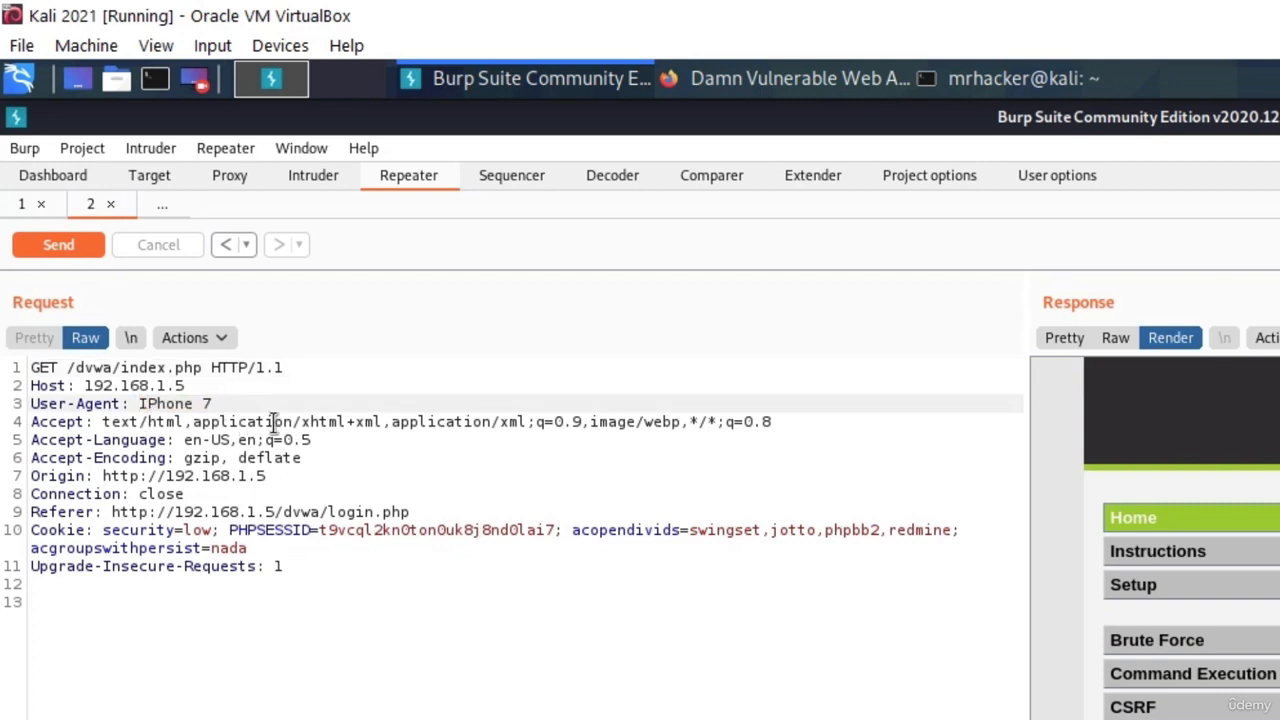